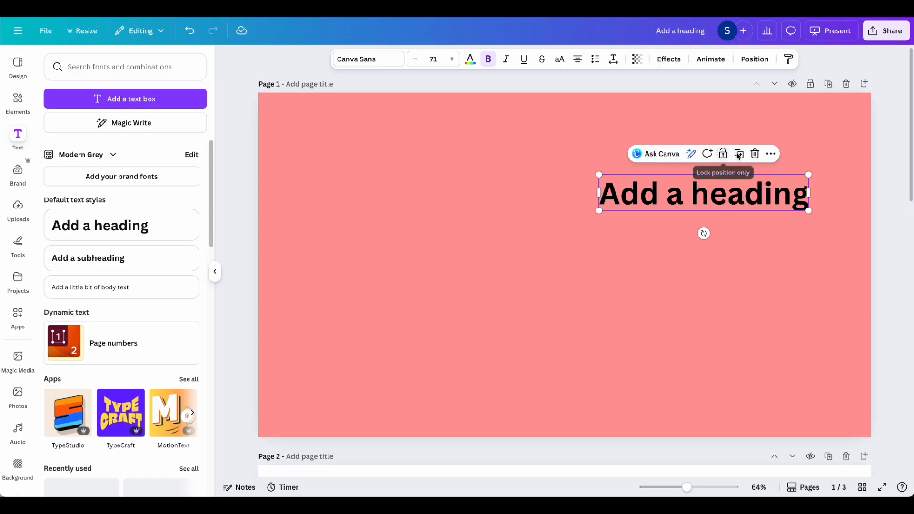
Duplicate the "Add a heading" text and place the copy directly below the original, aligned with it.
left_click(739, 154)
left_click_drag(695, 192, 691, 232)
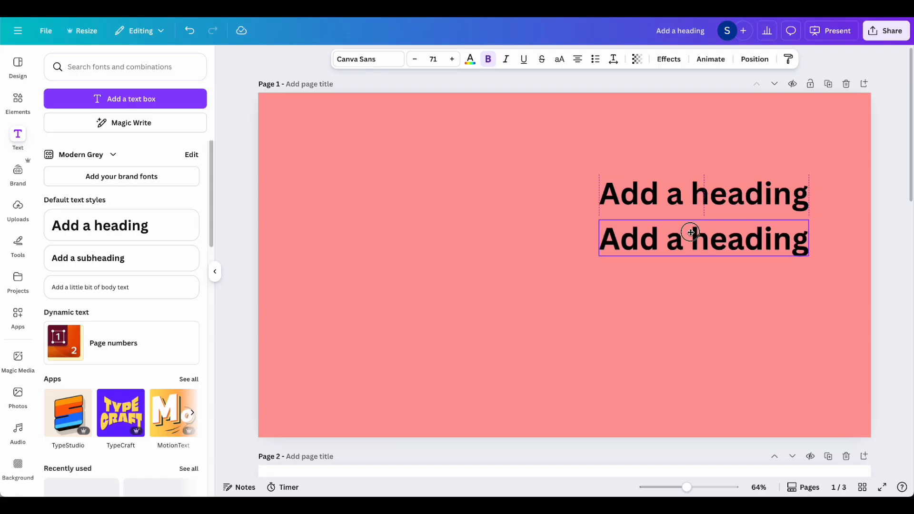
left_click(697, 300)
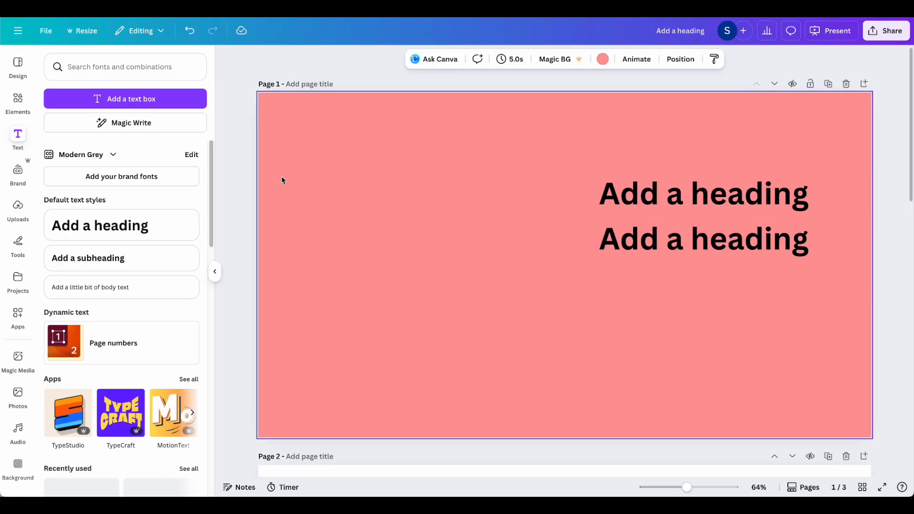
Add a rounded square from the basic shapes, flatten it into a wide button shape, and place it left-aligned below the two headings.
left_click(17, 100)
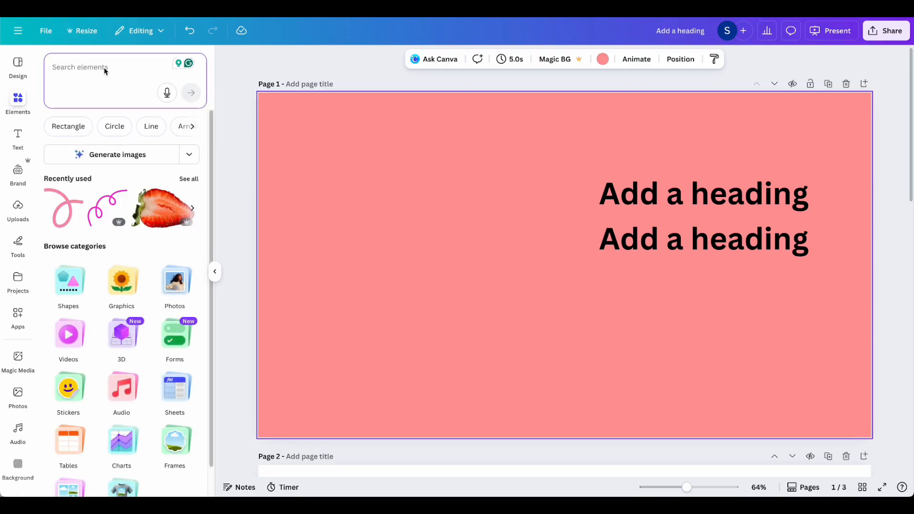
left_click(76, 284)
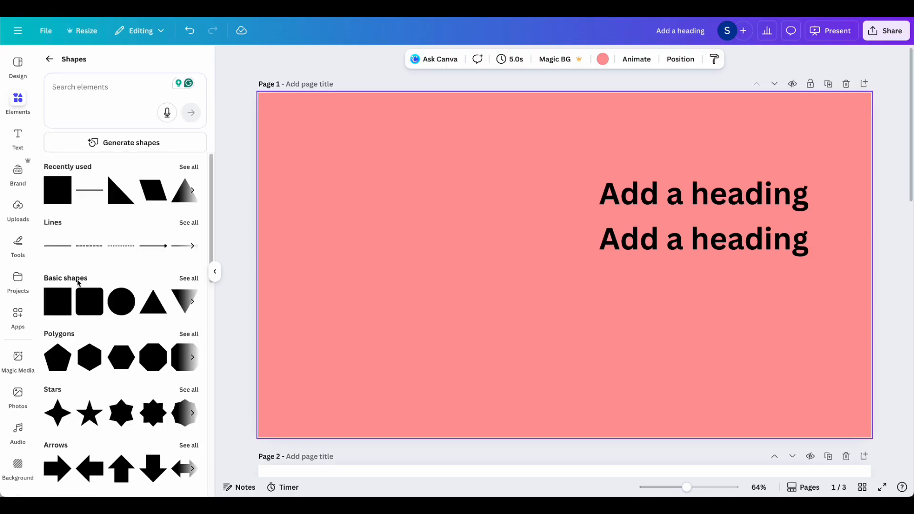
left_click(90, 313)
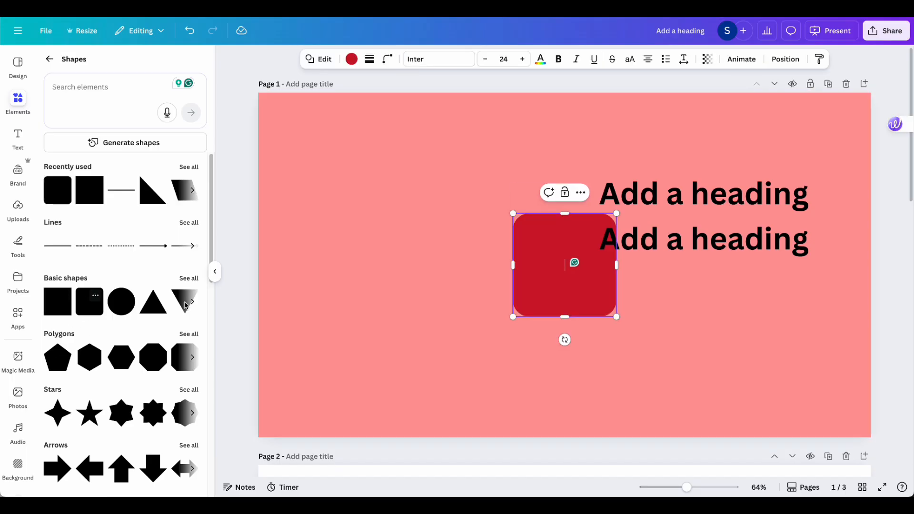
left_click_drag(563, 217, 633, 306)
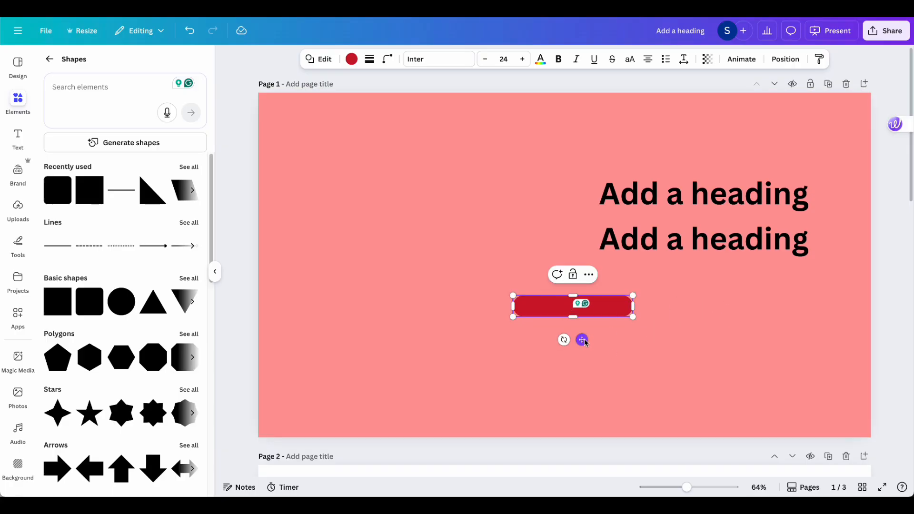
left_click_drag(582, 339, 659, 300)
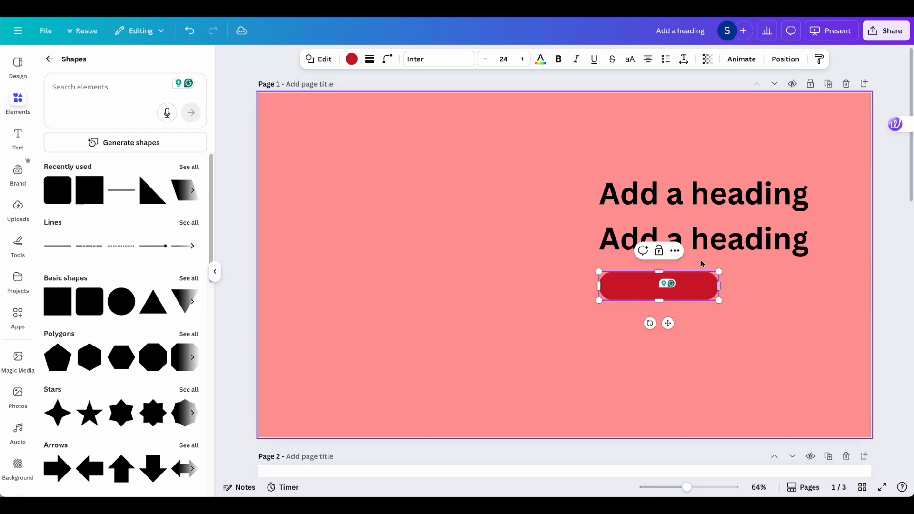
left_click(772, 284)
Add the recently used strawberry-topped milkshake glass to the page's left half, tilting it slightly clockwise.
left_click(18, 106)
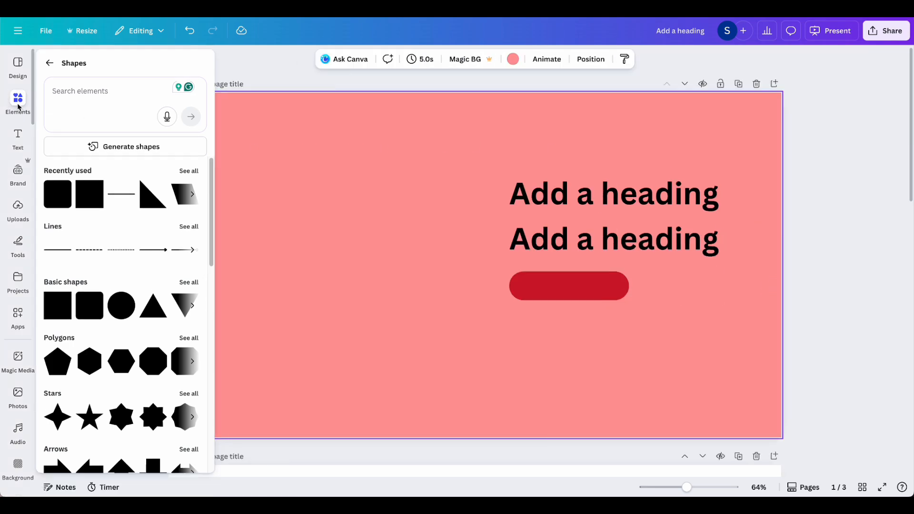
left_click(51, 64)
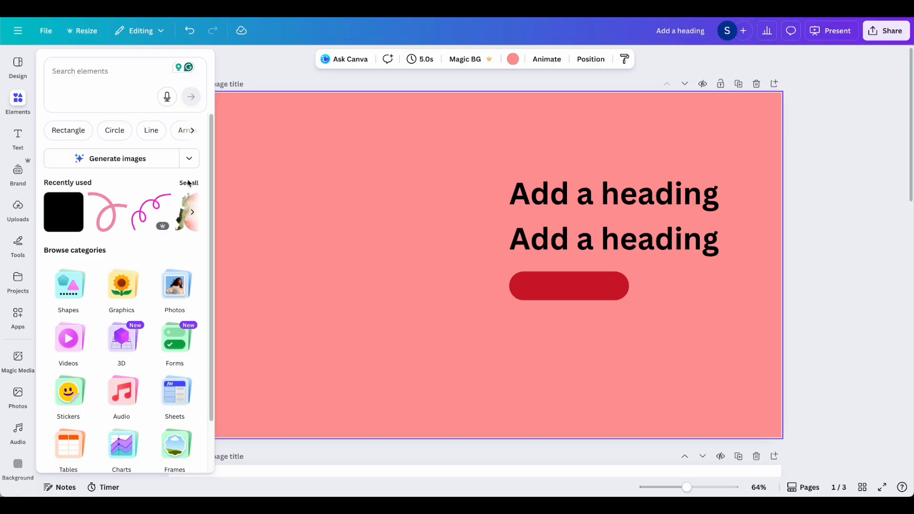
left_click(188, 183)
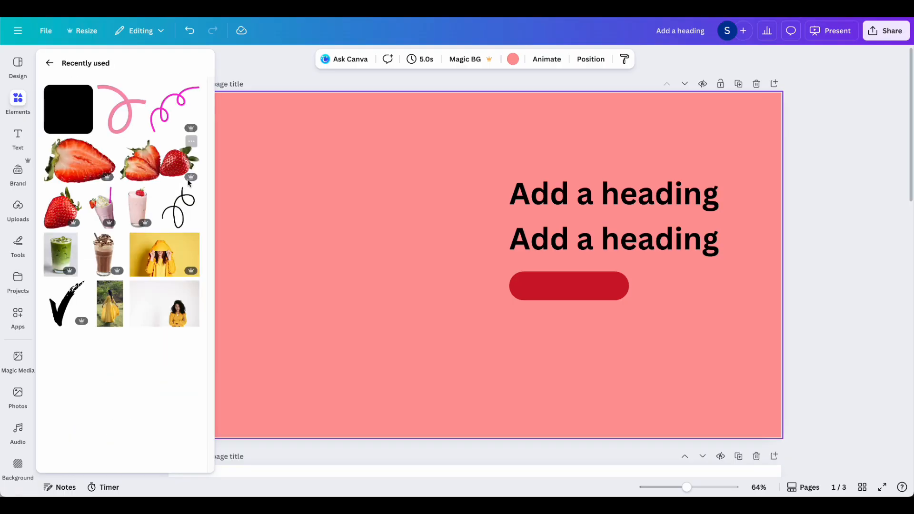
left_click(154, 208)
left_click_drag(488, 277, 367, 280)
left_click_drag(353, 402, 342, 400)
Add the recently used milkshake with whipped cream and pink straw, placing it beside the first glass on its left.
left_click(19, 101)
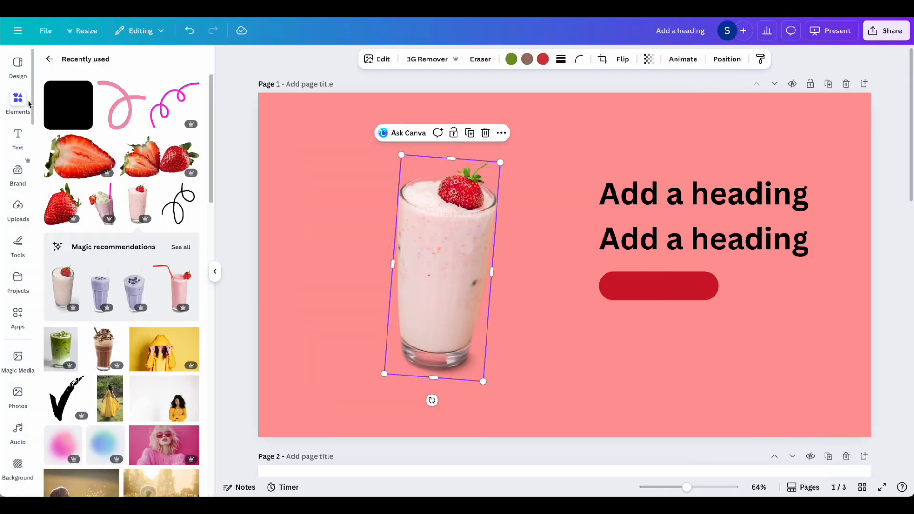
left_click(106, 206)
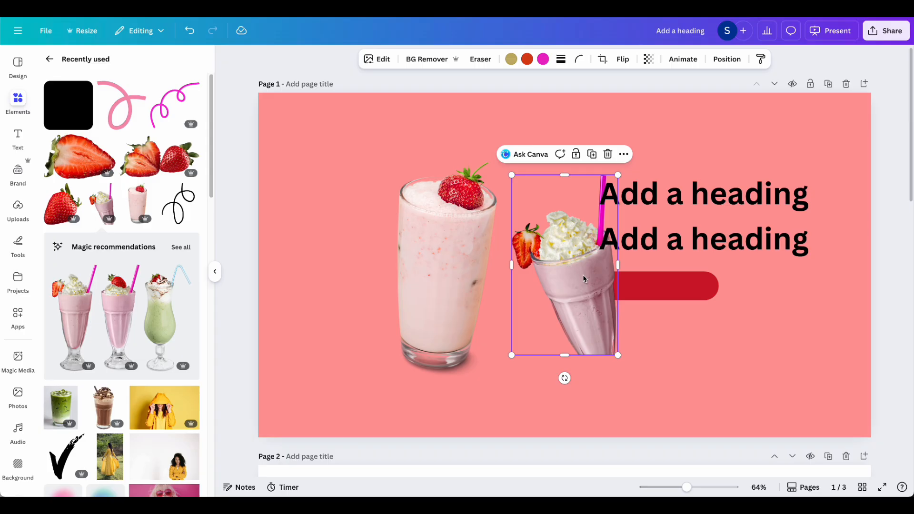
left_click_drag(583, 275, 379, 244)
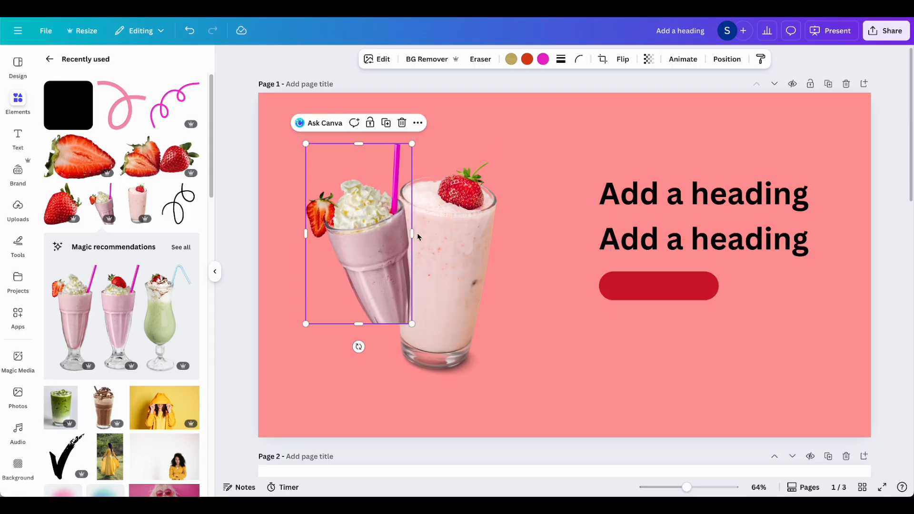
Move the whipped-cream milkshake's layer below the strawberry-topped glass so it sits behind it.
left_click(725, 59)
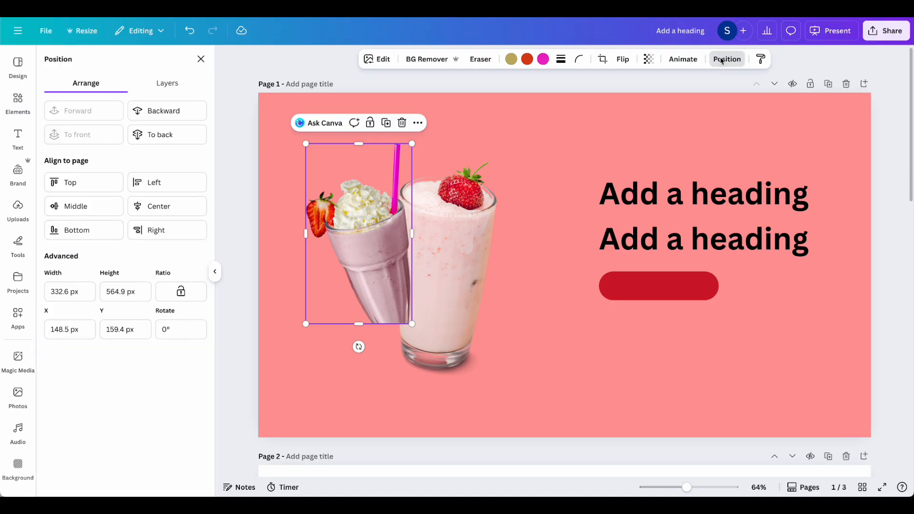
left_click(159, 87)
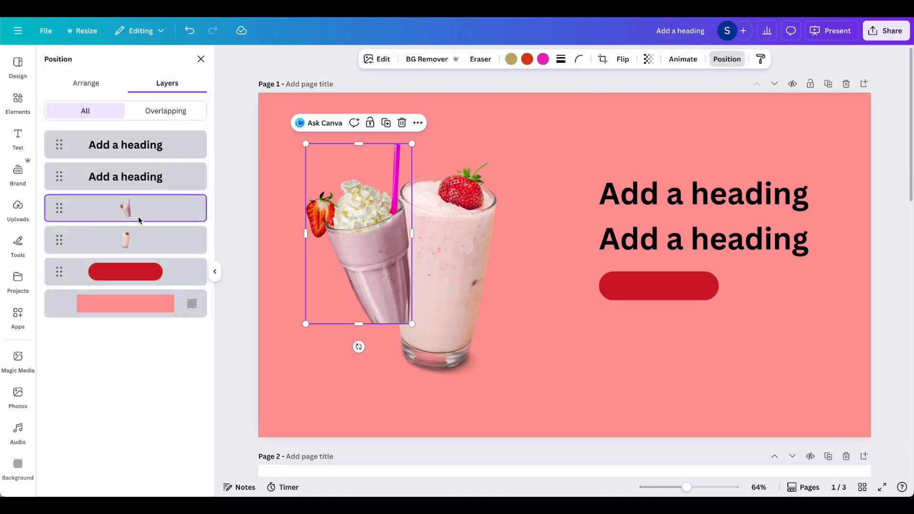
left_click_drag(139, 220, 135, 247)
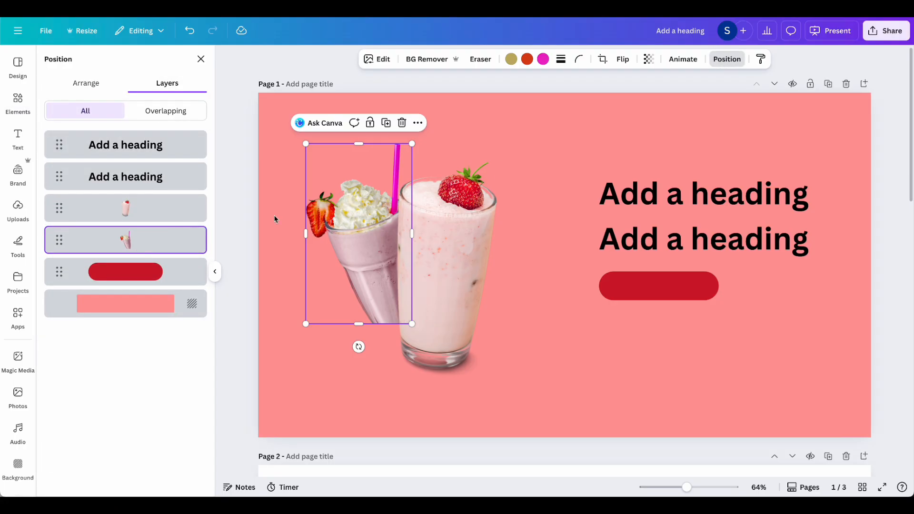
Shift the whipped-cream milkshake closer behind the front glass, rotate it slightly counterclockwise, and move both glasses together slightly.
mouse_move(368, 245)
left_mouse_down()
mouse_move(375, 255)
mouse_move(385, 247)
left_mouse_up()
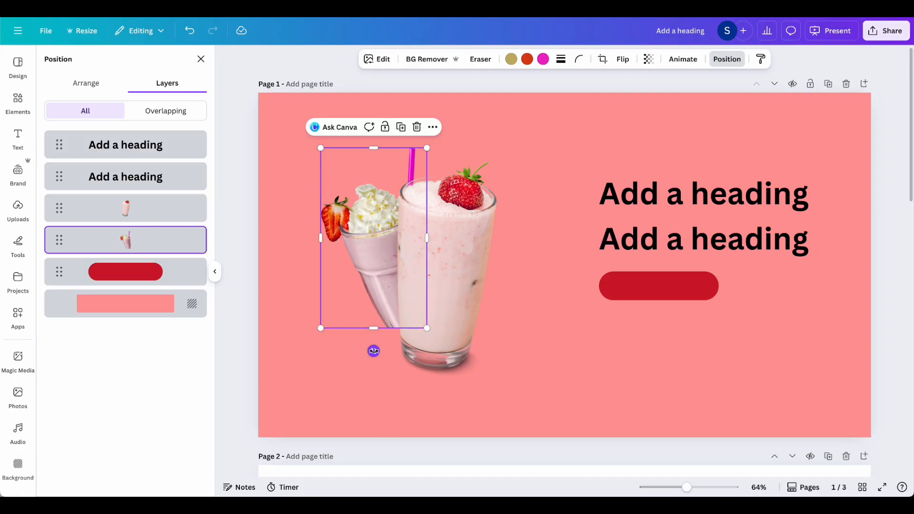
mouse_move(373, 351)
left_mouse_down()
mouse_move(396, 352)
mouse_move(386, 351)
left_mouse_up()
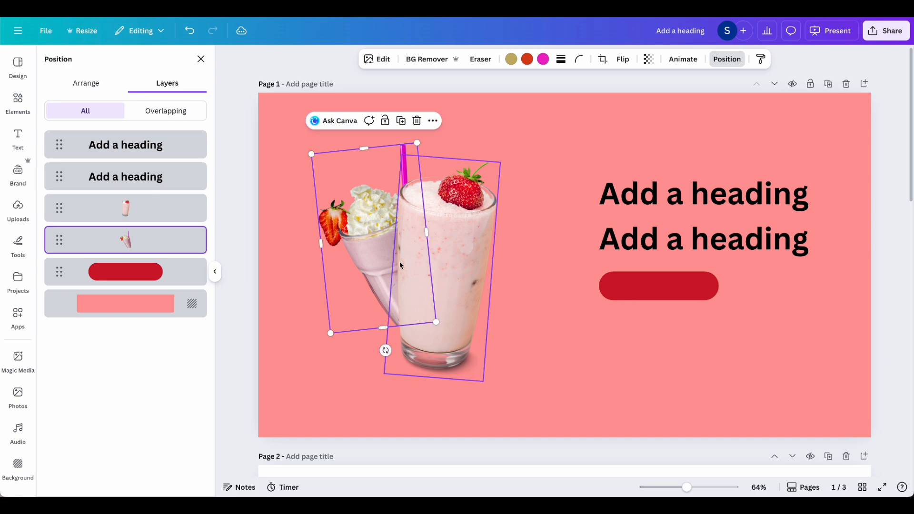
left_click_drag(384, 267, 386, 264)
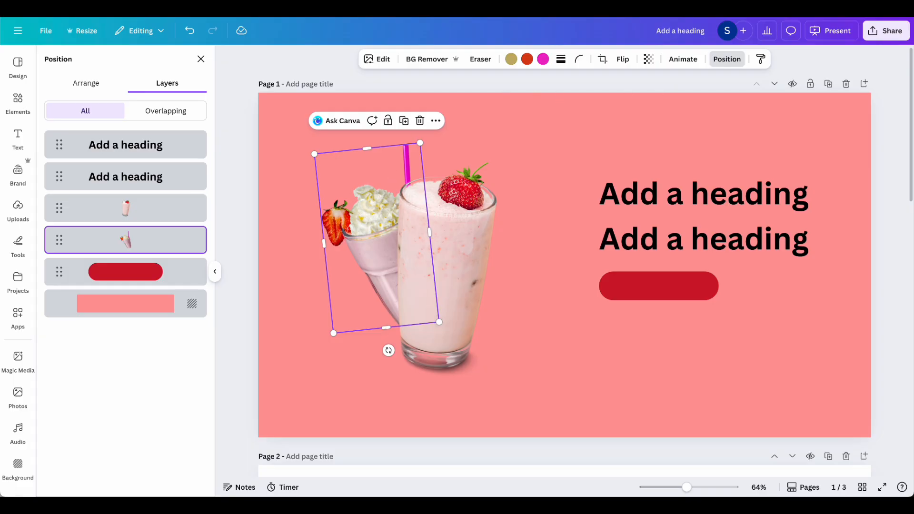
left_click_drag(541, 399, 417, 183)
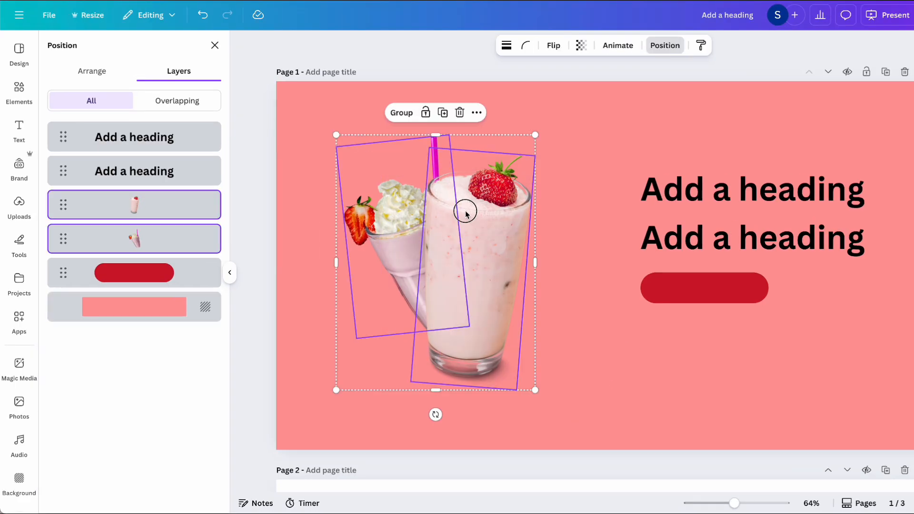
left_click_drag(465, 214, 466, 216)
left_click(648, 373)
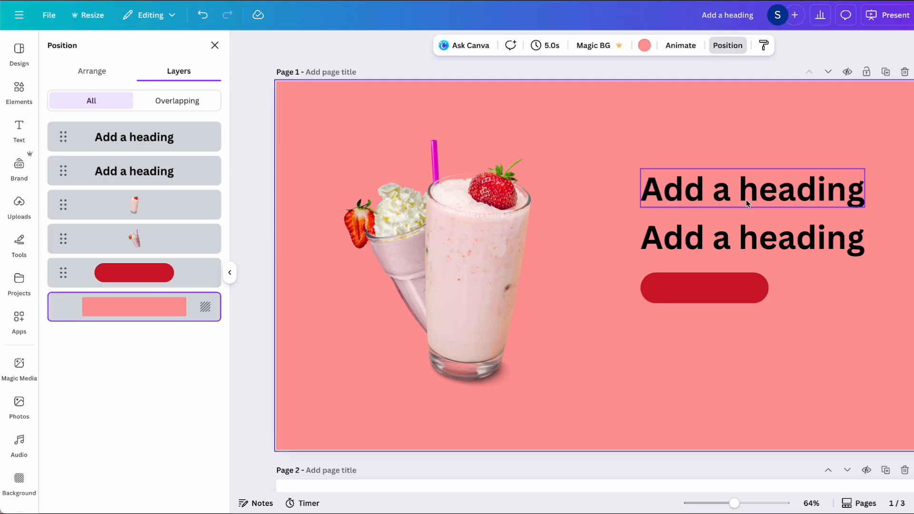
Replace the upper heading's text with "NEW!!" and the lower one with "STRAWBERRY BLAST" on two lines.
left_click(746, 199)
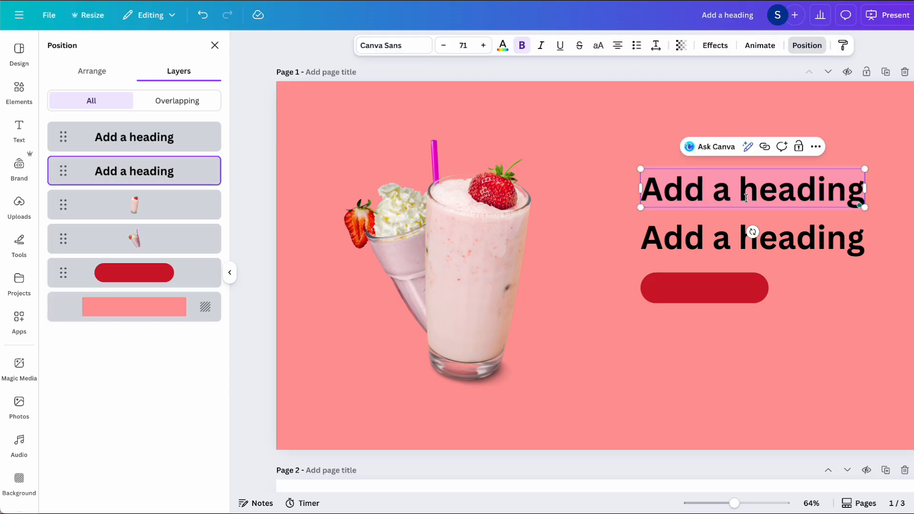
type("NEW!!")
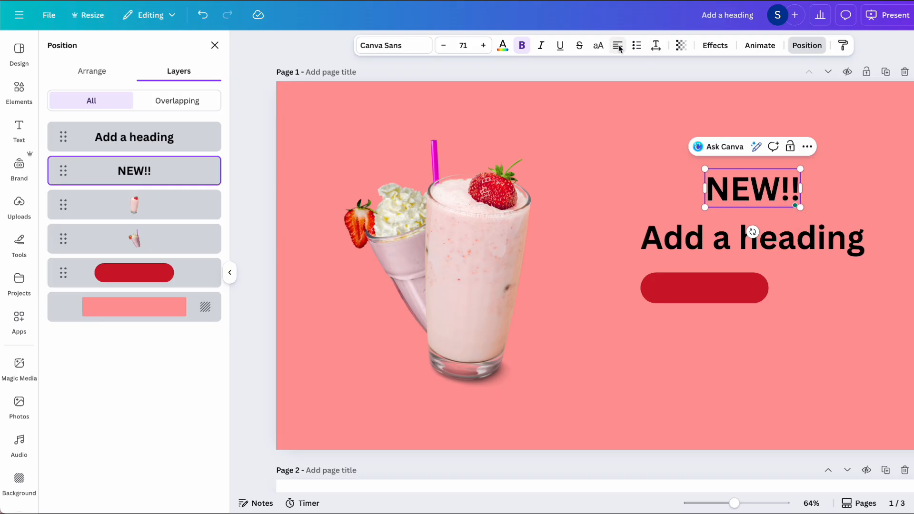
left_click(704, 238)
type("S")
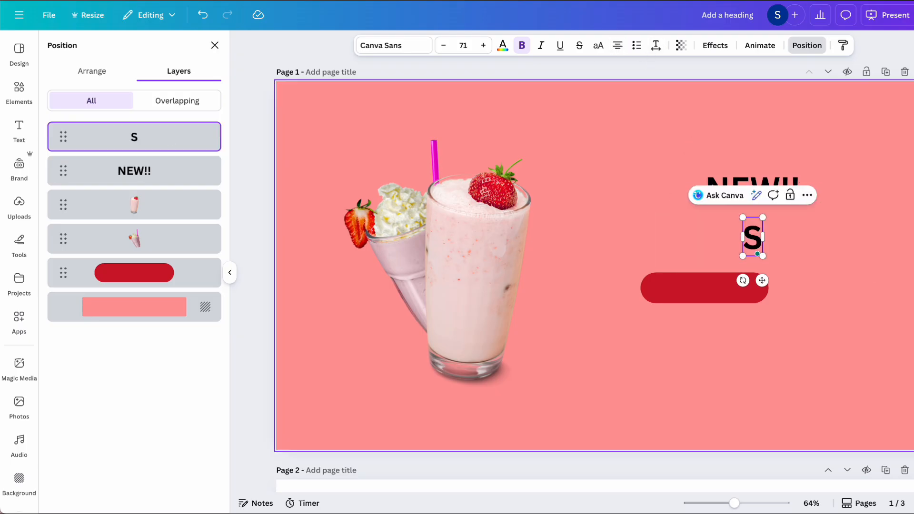
type("TRAWBERRY")
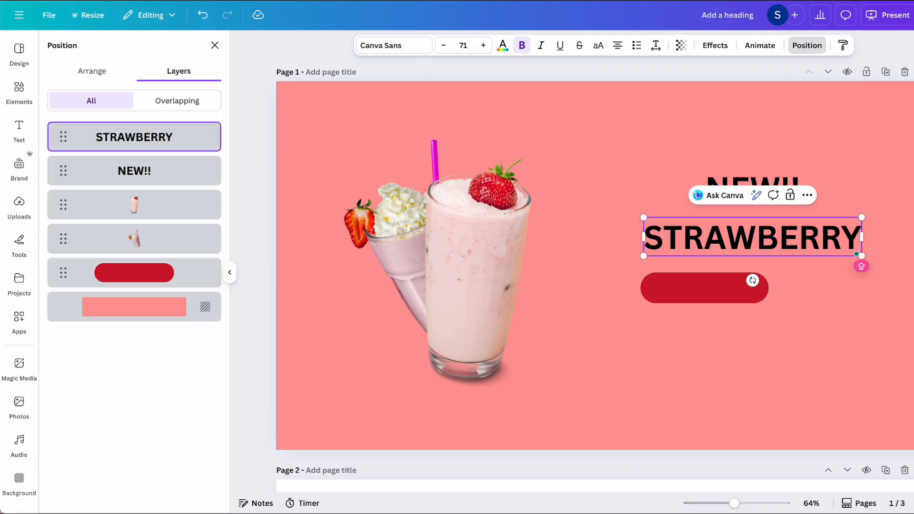
key("Return")
type("BLAS")
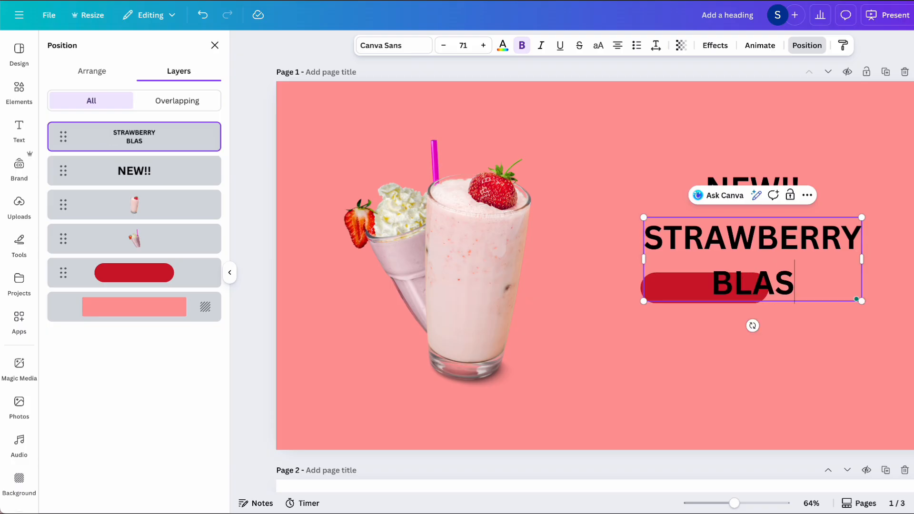
type("T")
Left-align the "STRAWBERRY BLAST" text, then enlarge "NEW!!" to size 105 and place it above, lined up with the left edge.
left_click_drag(815, 279, 667, 244)
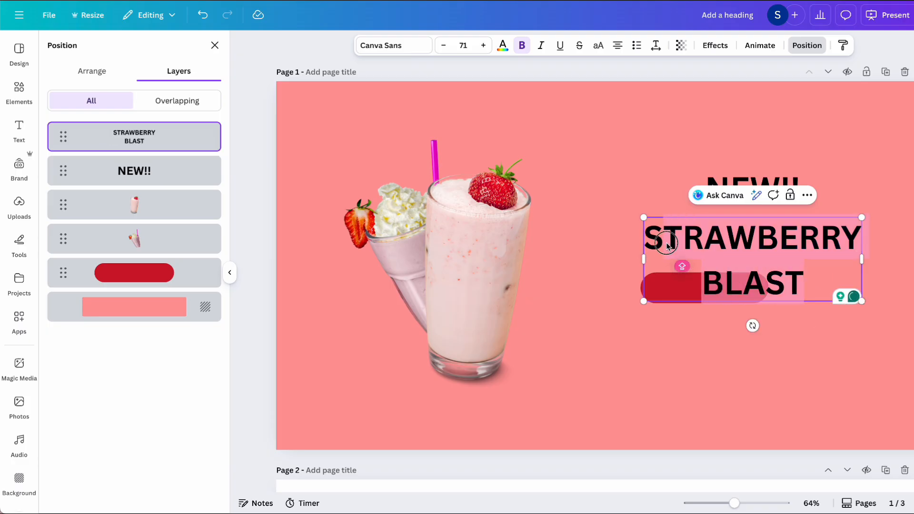
left_click(617, 45)
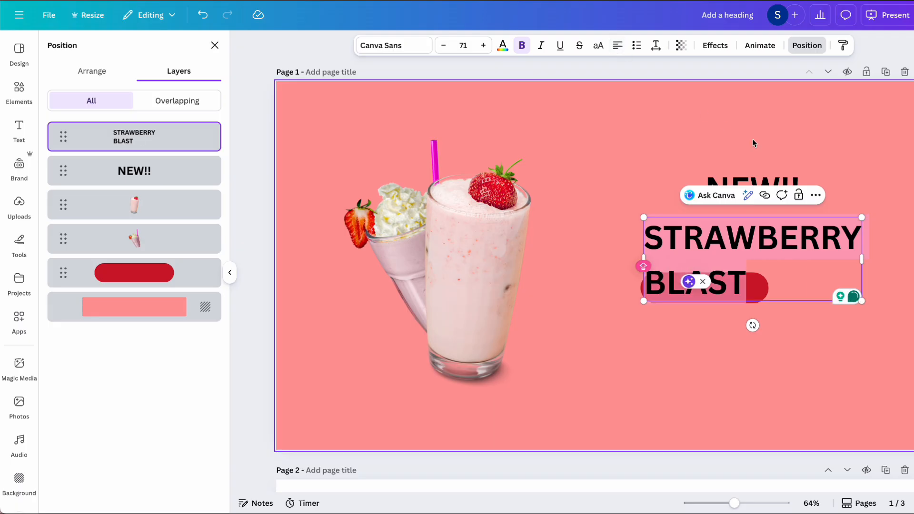
left_click(776, 179)
left_click_drag(775, 179, 728, 160)
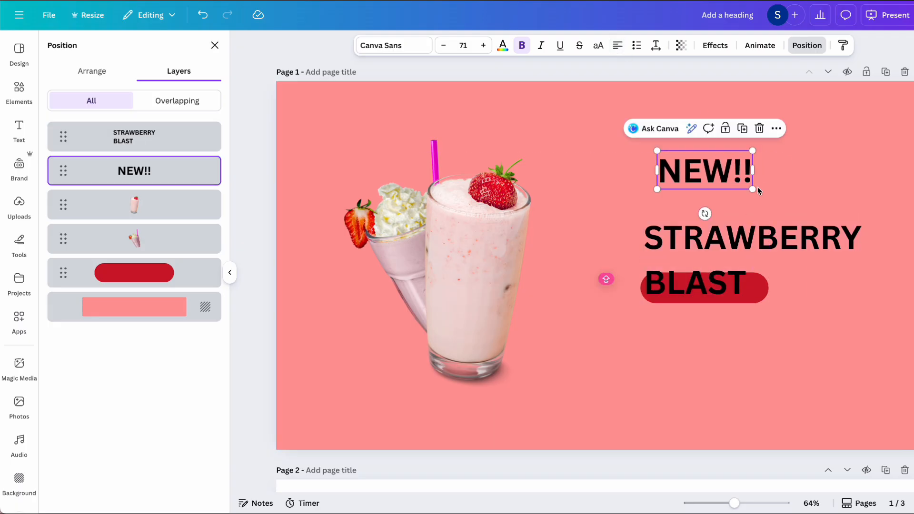
left_click_drag(756, 188, 739, 180)
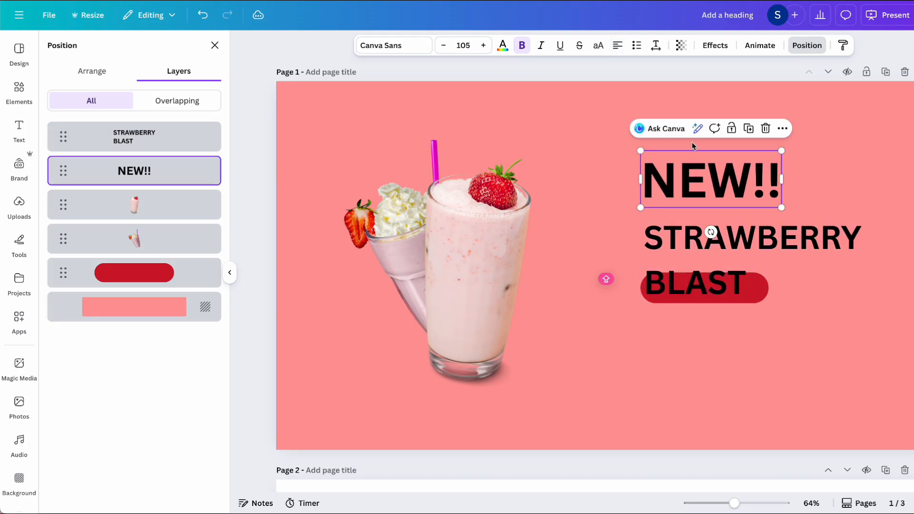
Color the "NEW!!" text with the document's dark red and the "STRAWBERRY BLAST" text white.
left_click(502, 46)
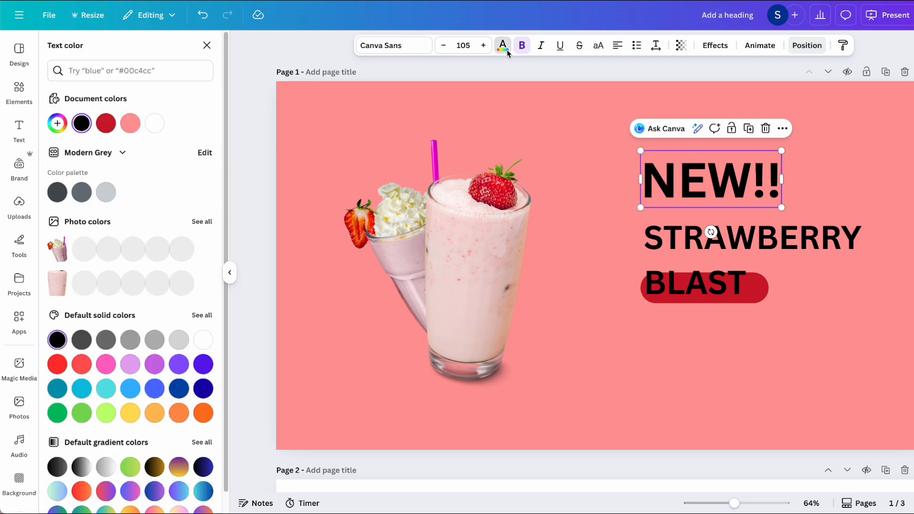
left_click(106, 124)
left_click(675, 224)
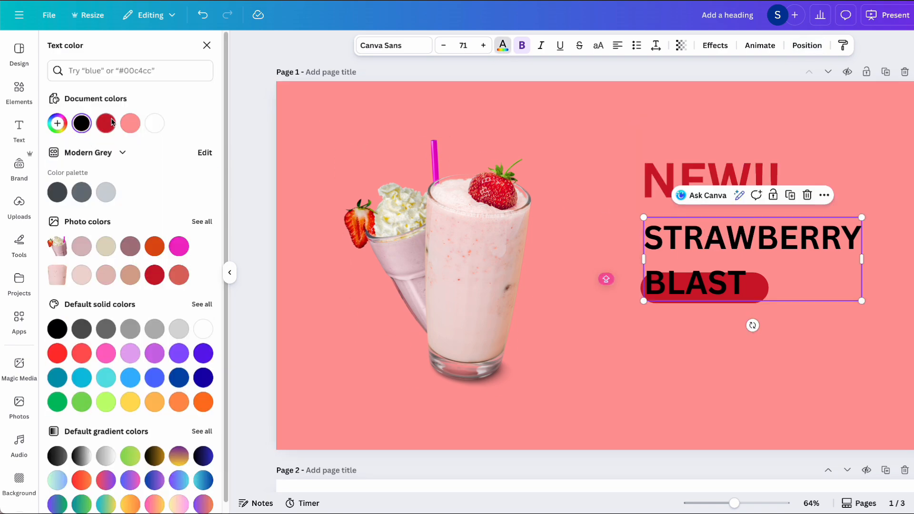
left_click(154, 123)
Try Bobby Jones Soft on the "STRAWBERRY BLAST" text, then set its font to Bobby Jones.
left_click(402, 44)
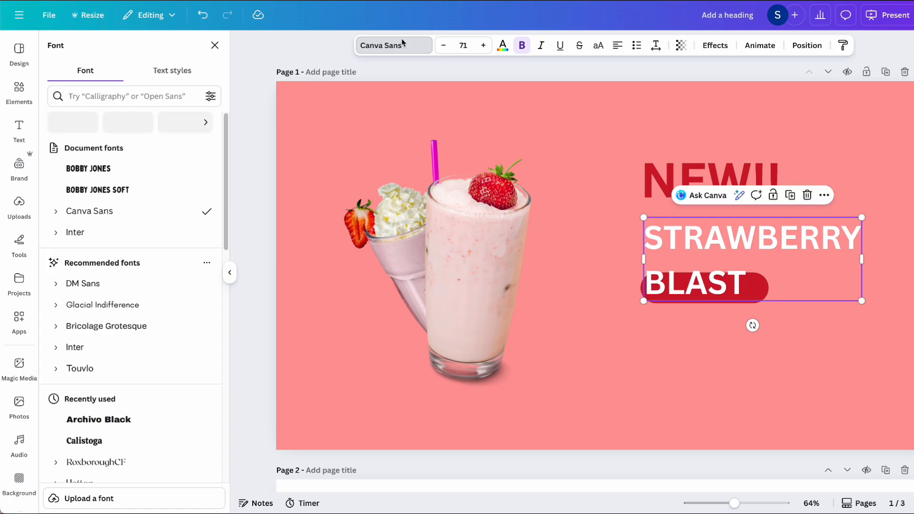
left_click(125, 189)
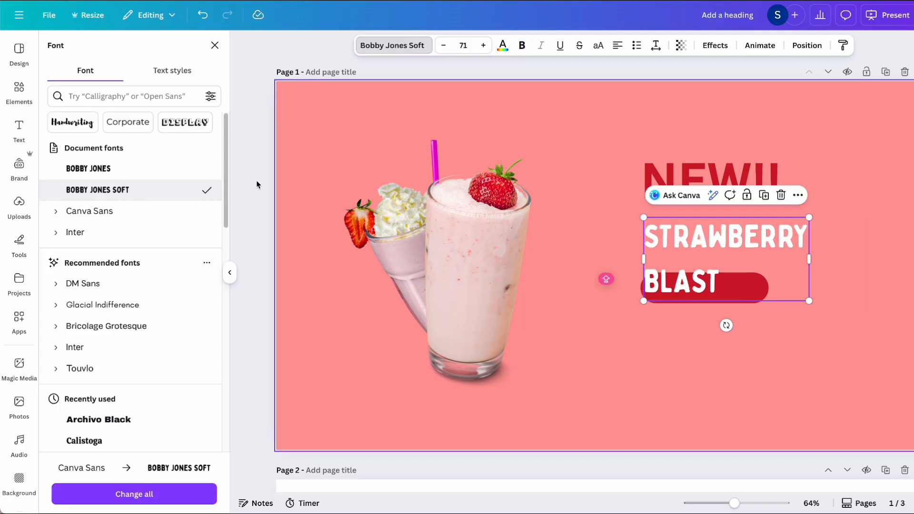
left_click(88, 172)
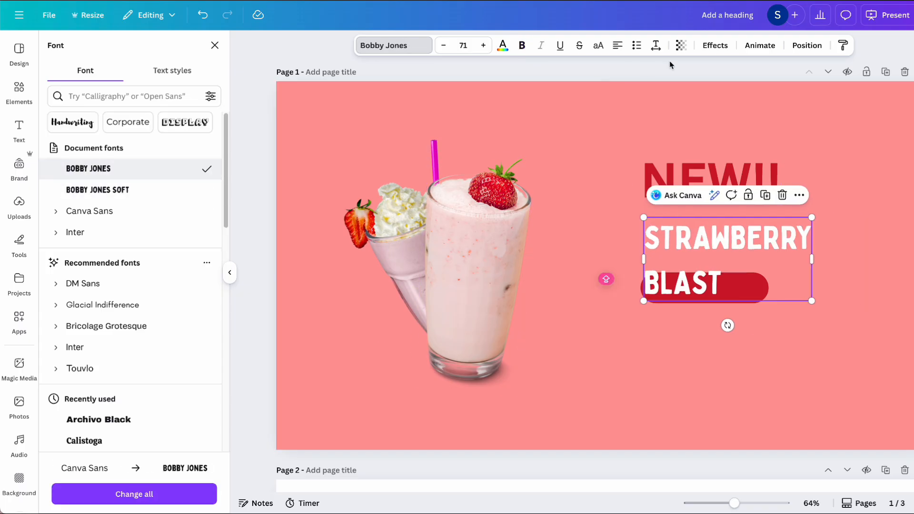
Tighten the line spacing of the "STRAWBERRY BLAST" text and enlarge it to size 108.
left_click(658, 45)
left_click_drag(636, 130, 617, 127)
left_click(822, 212)
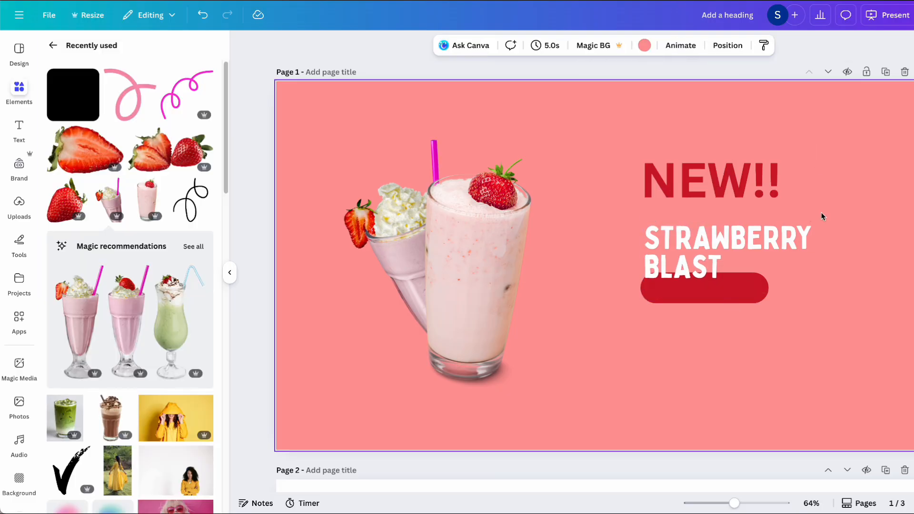
left_click(804, 229)
left_click_drag(811, 218, 857, 228)
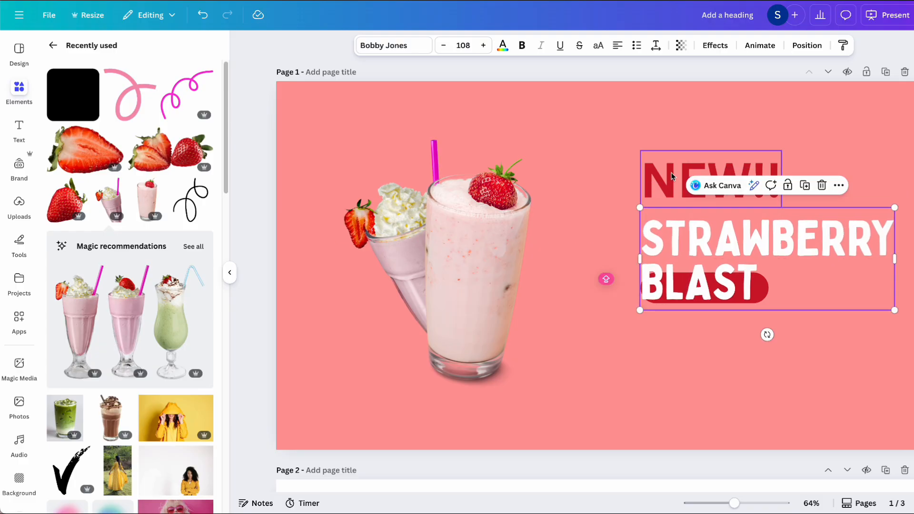
Set the "NEW!!" text to Bobby Jones Soft, enlarge it to size 180 and move it up.
left_click(709, 183)
left_click(383, 46)
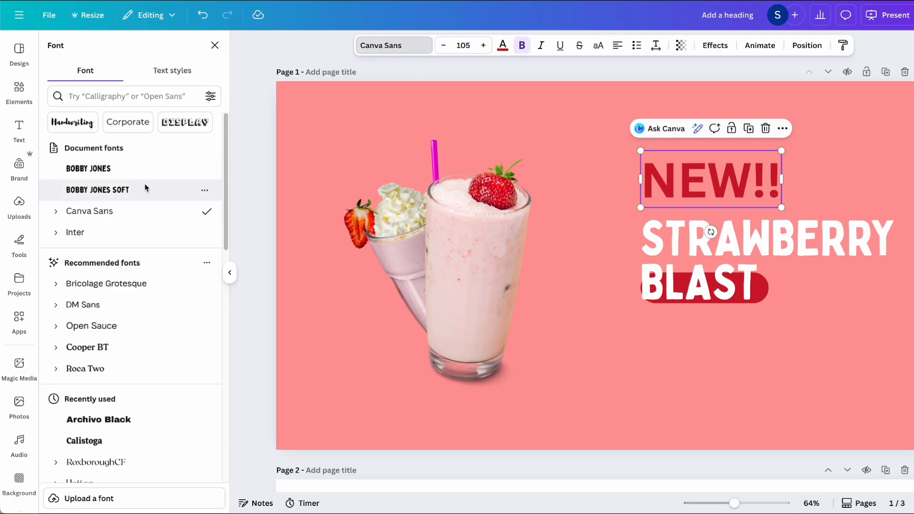
left_click(98, 189)
left_click_drag(740, 207, 811, 248)
left_click_drag(774, 180, 775, 156)
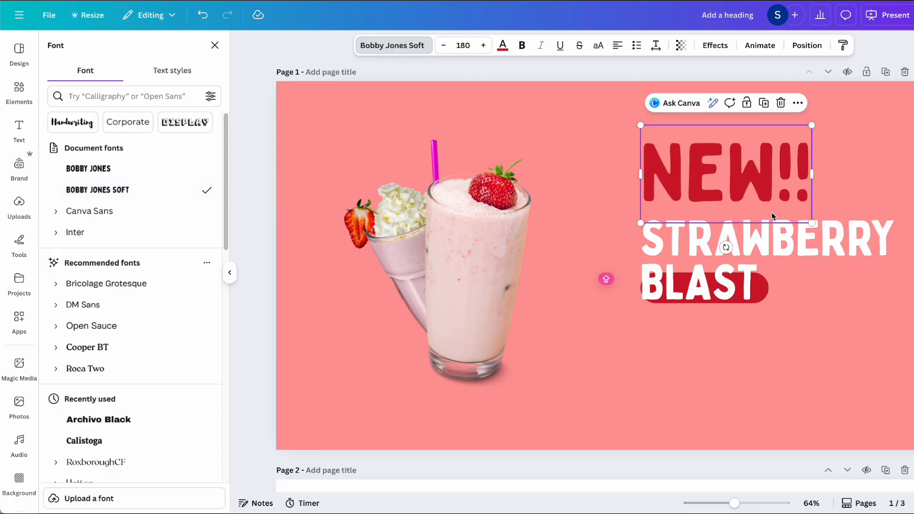
Move the red button shape below the headings and place "STRAWBERRY BLAST" between it and "NEW!!".
left_click_drag(750, 289, 757, 252)
left_click_drag(720, 298, 720, 347)
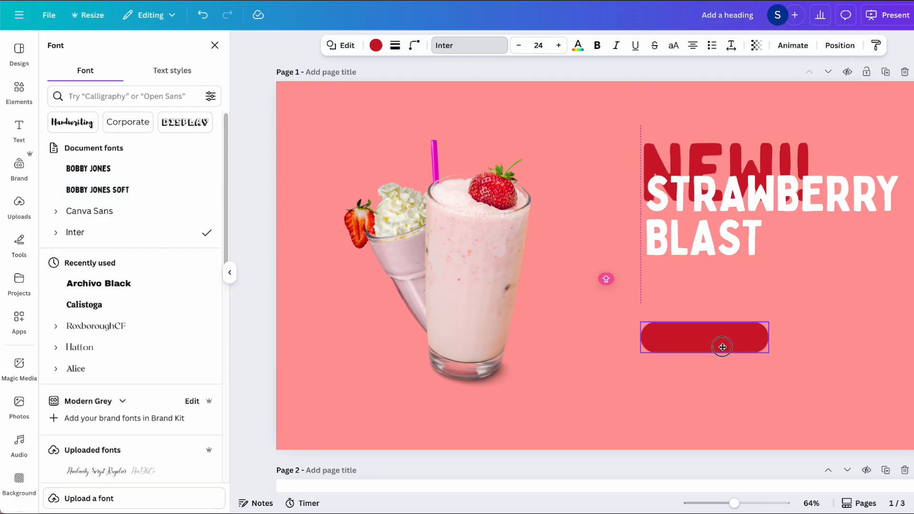
left_click(741, 230)
left_click_drag(742, 230, 741, 269)
Duplicate the "STRAWBERRY BLAST" text over the red button, shrink the copy to size 46.5 and change it to "TRY IT NOW".
left_click(806, 181)
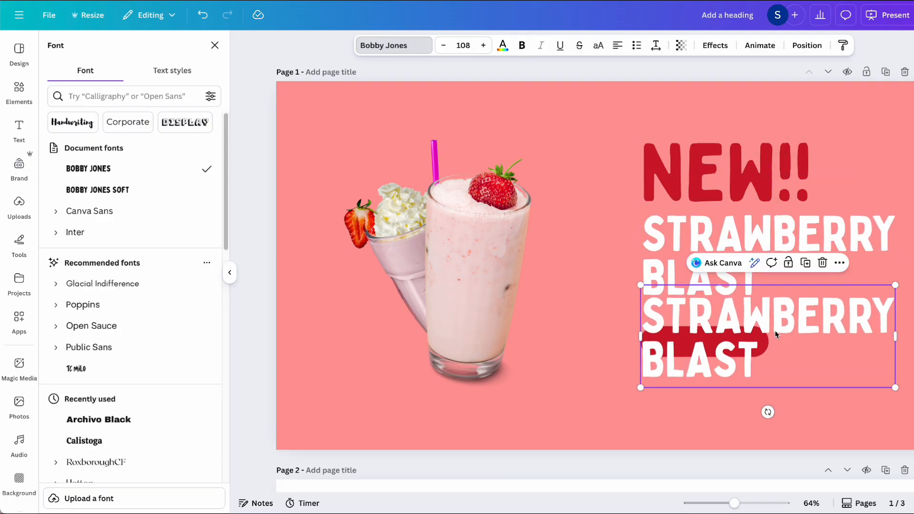
left_click_drag(870, 379, 743, 339)
double_click(743, 339)
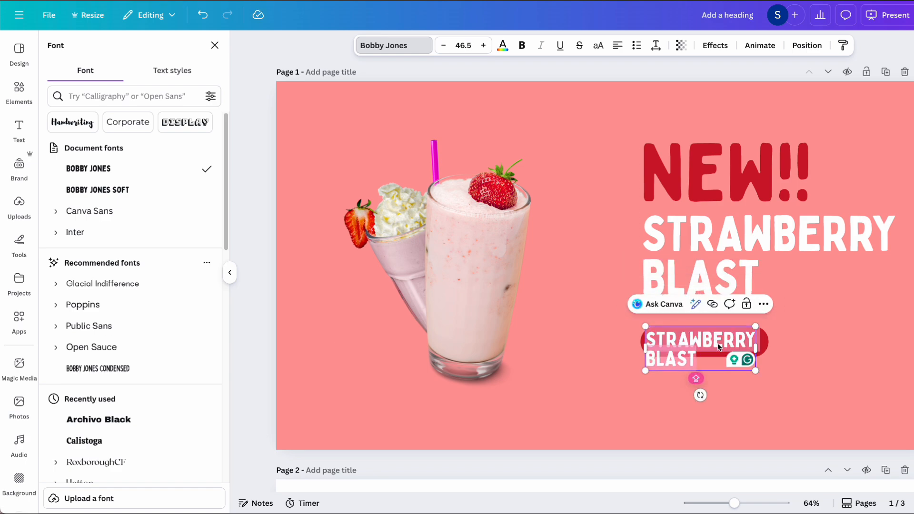
type("YTY IT!")
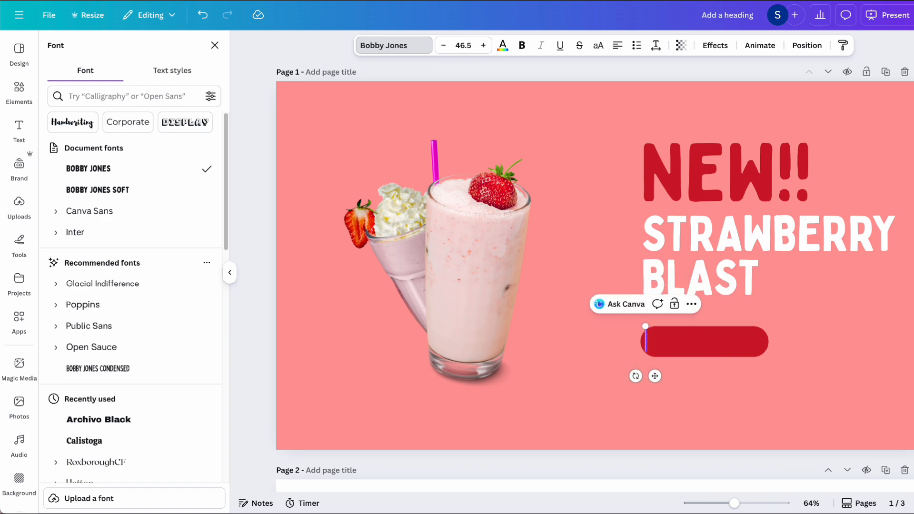
type(" NOW")
Center the "TRY IT NOW" text on the red button and lower the headings and button slightly.
left_click(843, 366)
left_click_drag(702, 343, 714, 343)
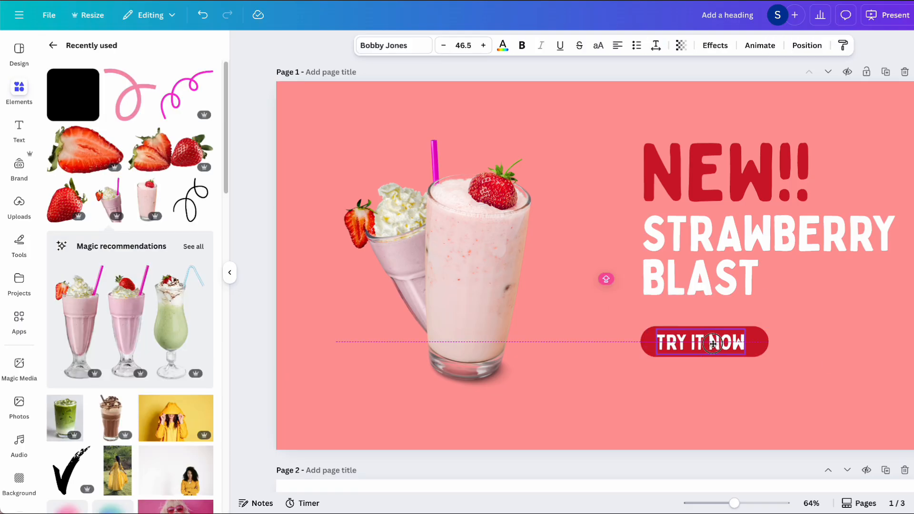
left_click_drag(795, 381, 704, 343)
left_click_drag(704, 343, 703, 344)
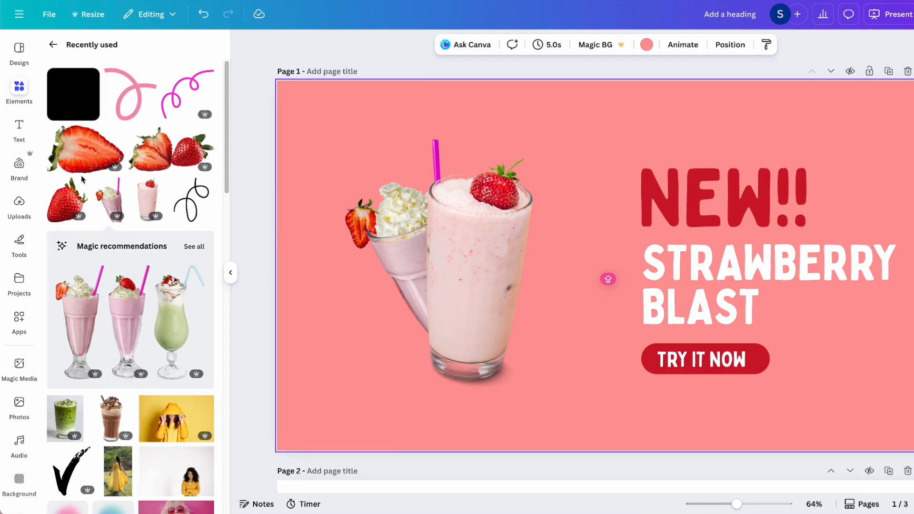
Add an enlarged, rotated whole strawberry at the glass base and a second one near the banner's upper-right corner.
left_click(69, 206)
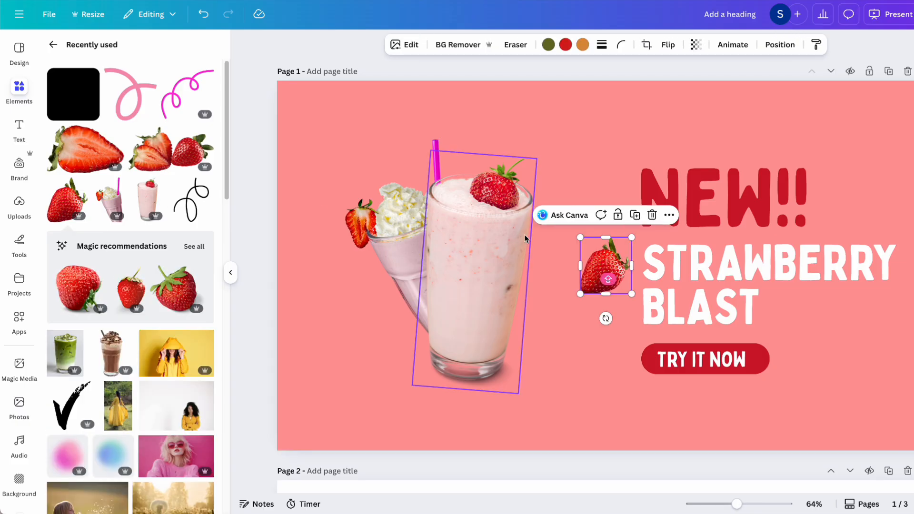
left_click_drag(577, 304, 575, 307)
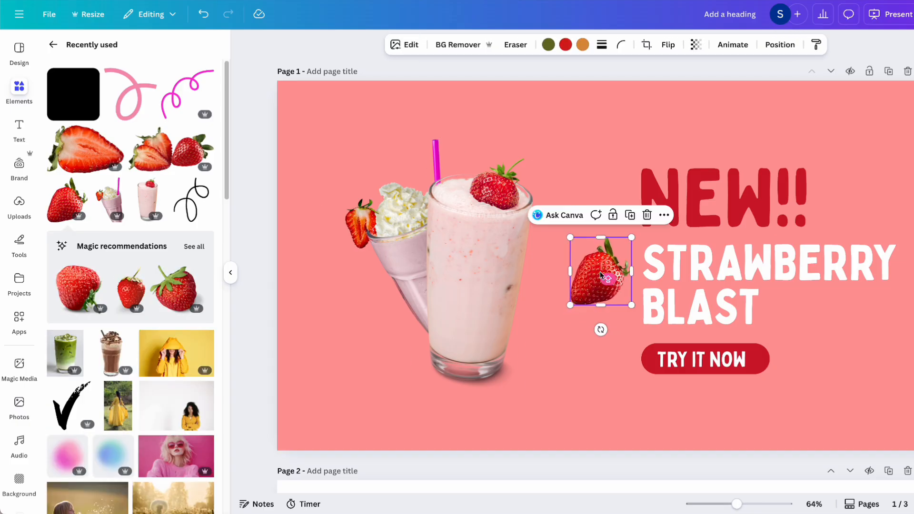
left_click_drag(602, 274, 433, 342)
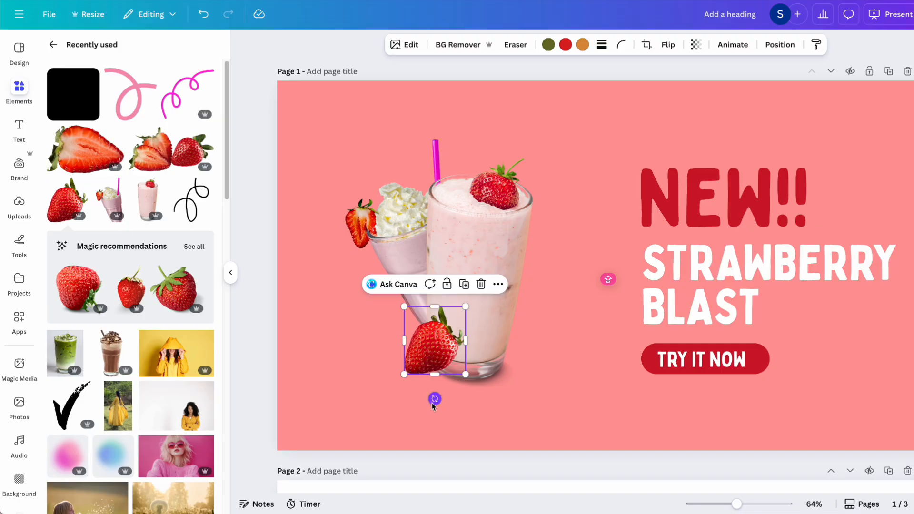
left_click_drag(433, 400, 500, 355)
left_click(68, 206)
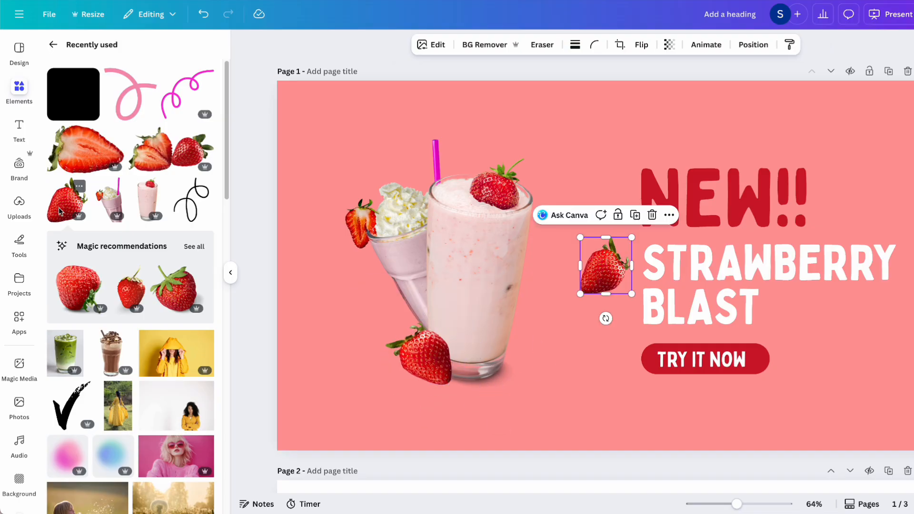
left_click_drag(606, 266, 877, 144)
Add the halved strawberry, shrink it, place it near the banner's lower-left corner and rotate it.
left_click(86, 149)
left_click_drag(841, 117, 429, 373)
left_click_drag(399, 393, 335, 404)
left_click_drag(332, 446, 320, 444)
Place a copy of the halved strawberry near the banner's lower-right corner, rotated and flipped.
left_click_drag(332, 403, 878, 386)
left_click_drag(867, 427, 907, 416)
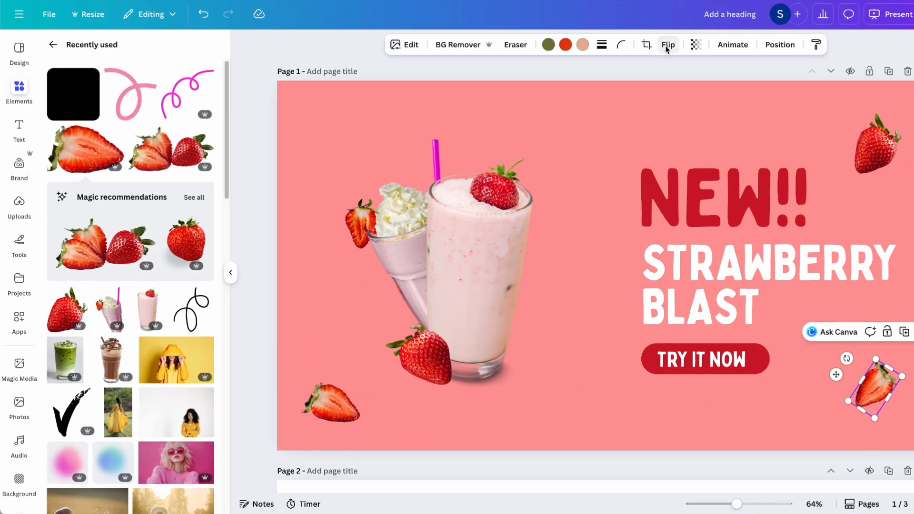
left_click(668, 46)
left_click(667, 77)
left_click_drag(878, 386, 884, 401)
Add the strawberry cluster in front of the glass base, and move the whole strawberry from there to between glass and headline, near the top edge.
left_click(170, 150)
left_click_drag(891, 116, 457, 342)
left_click_drag(388, 377, 527, 336)
left_click_drag(424, 358, 382, 136)
left_click_drag(412, 103, 390, 121)
left_click_drag(367, 139, 582, 132)
left_click_drag(527, 336, 452, 358)
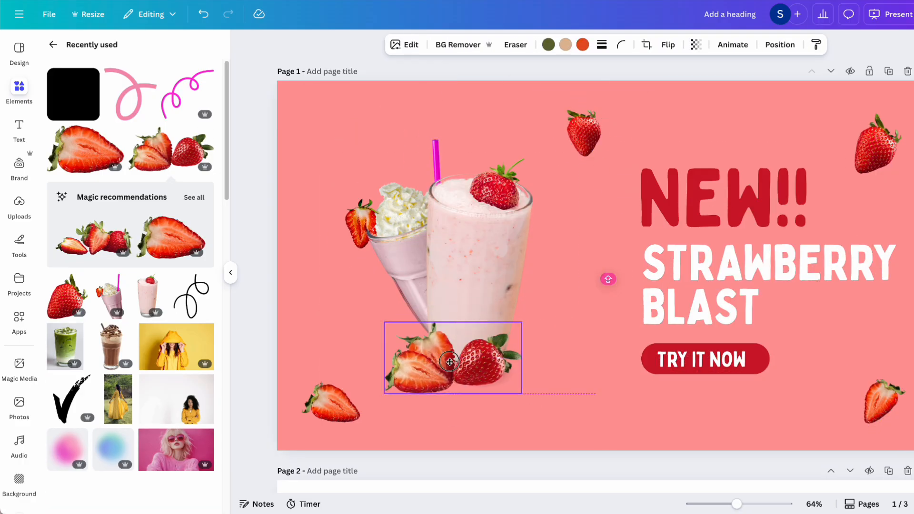
left_click_drag(385, 321, 396, 330)
Rotate the lower-left halved strawberry, then lower the whole strawberry beside the glass to mid-height and rotate it.
left_click(332, 404)
left_click_drag(320, 444, 291, 426)
left_click_drag(582, 128, 579, 249)
left_click_drag(609, 284, 595, 293)
left_click(615, 408)
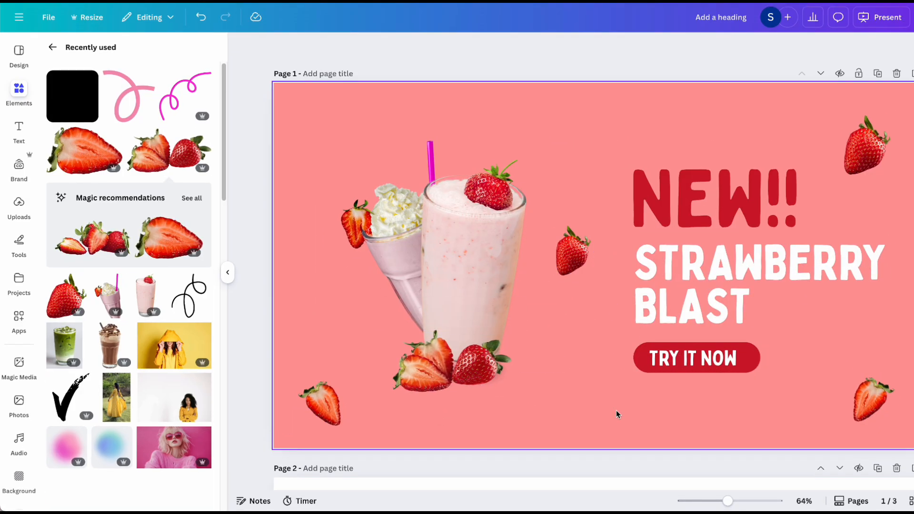
Move the whole strawberry beside the glass back up near the banner's top edge and adjust its rotation.
left_click(588, 250)
left_click_drag(584, 251, 593, 141)
left_click_drag(594, 181, 562, 145)
Add the pink looped squiggle, color it white, and place it rotated above the lower-left strawberry.
left_click(181, 119)
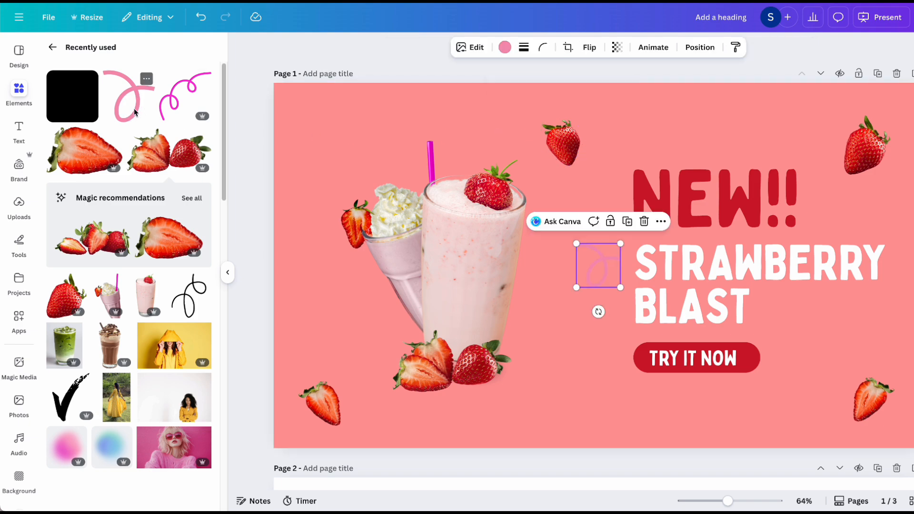
left_click(490, 55)
left_click(158, 125)
left_click_drag(598, 265, 306, 359)
left_click_drag(306, 406, 335, 323)
Duplicate the white looped squiggle and place the rotated copy in the banner's upper-right corner.
key("super+d")
left_click_drag(312, 367, 819, 120)
left_click_drag(848, 83, 800, 162)
left_click_drag(817, 119, 897, 113)
Add the curly magenta squiggle, color it white, enlarge it and place it rotated in the banner's lower-right area.
left_click(19, 95)
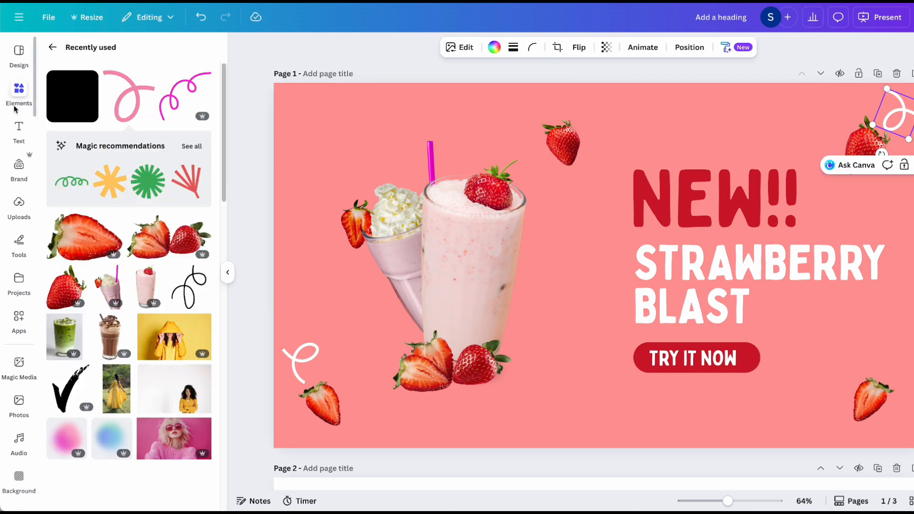
left_click(180, 97)
left_click(494, 47)
left_click(159, 125)
left_click_drag(638, 229, 626, 241)
left_click_drag(592, 272, 805, 401)
left_click_drag(812, 409, 571, 413)
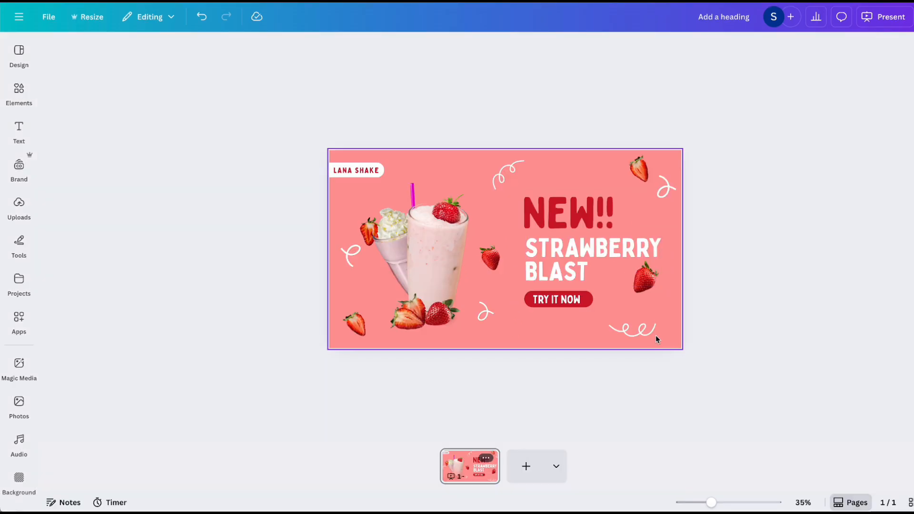
Group all the elements on the banner page and copy the group.
left_click_drag(711, 370, 282, 147)
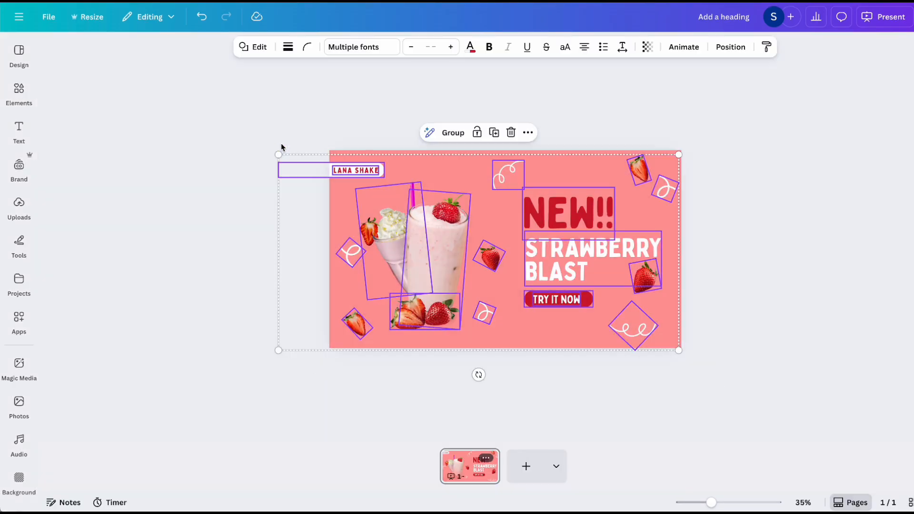
left_click(447, 132)
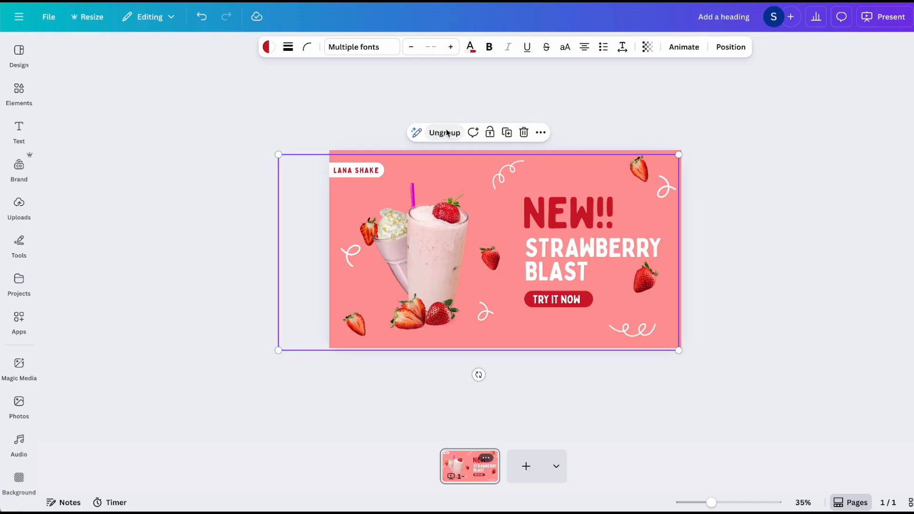
right_click(553, 246)
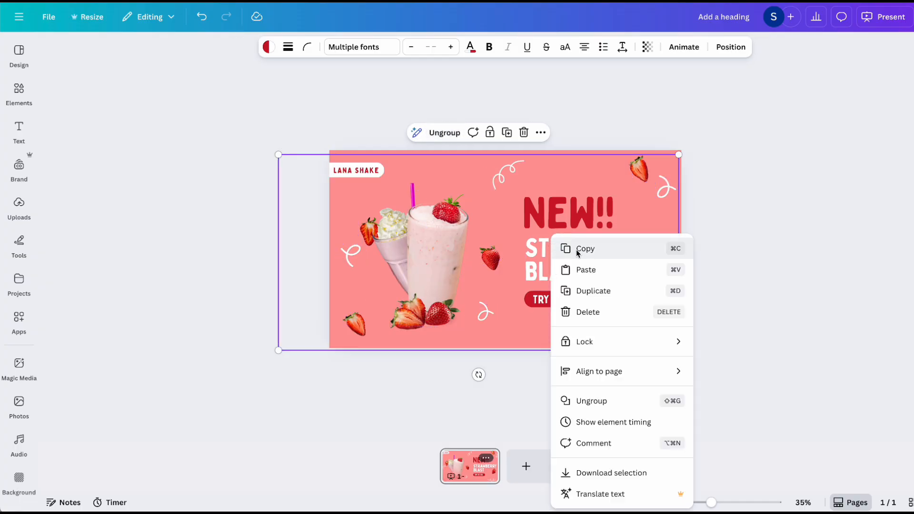
left_click(576, 250)
left_click(749, 271)
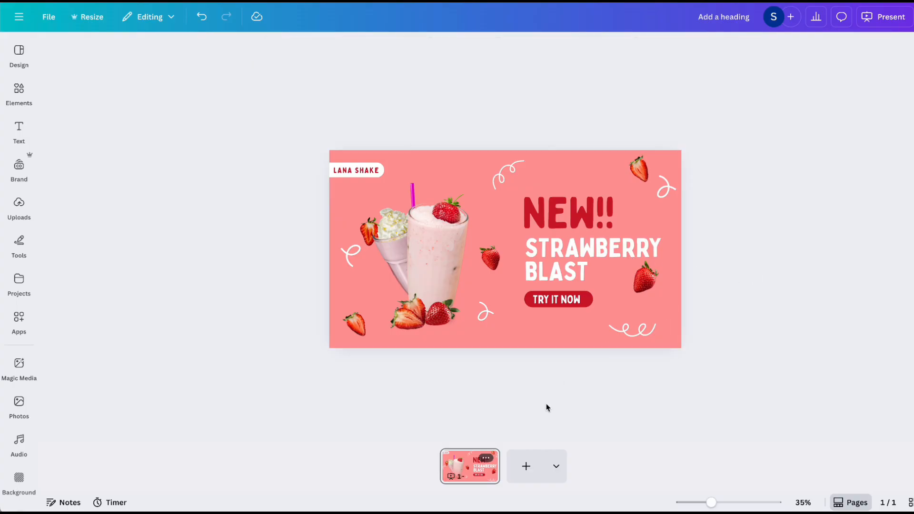
Add a second page and paste the copied group onto it.
left_click(526, 466)
left_click(492, 252)
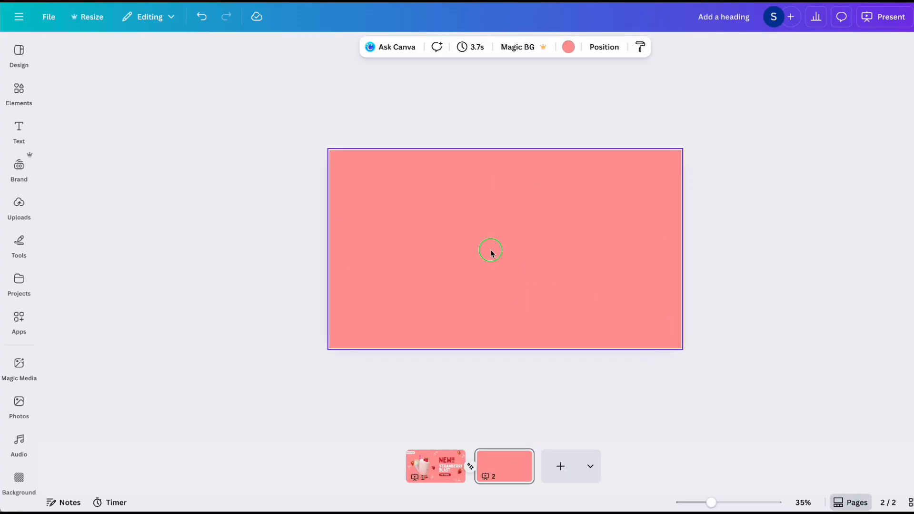
right_click(491, 251)
left_click(517, 303)
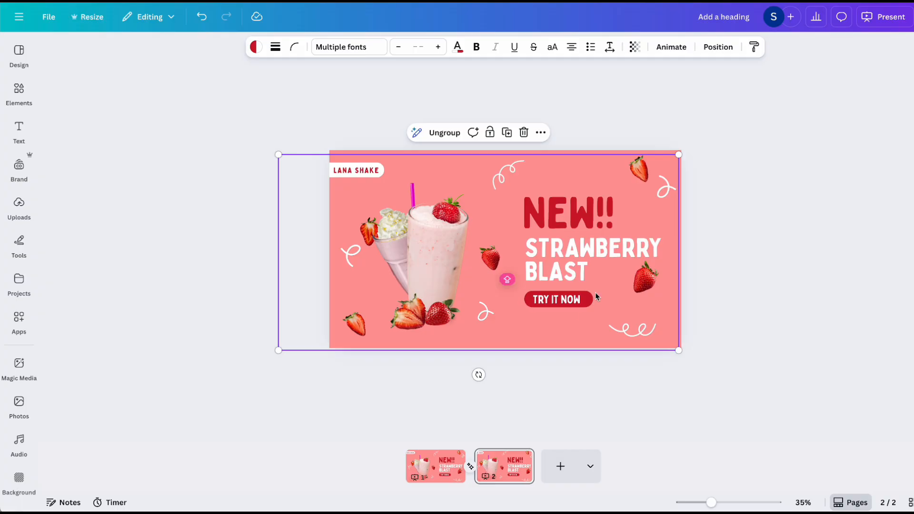
Enlarge the group on page 2 and shift it so the milkshakes sit in the middle of the page.
left_click_drag(678, 157, 829, 119)
left_click_drag(766, 143, 800, 154)
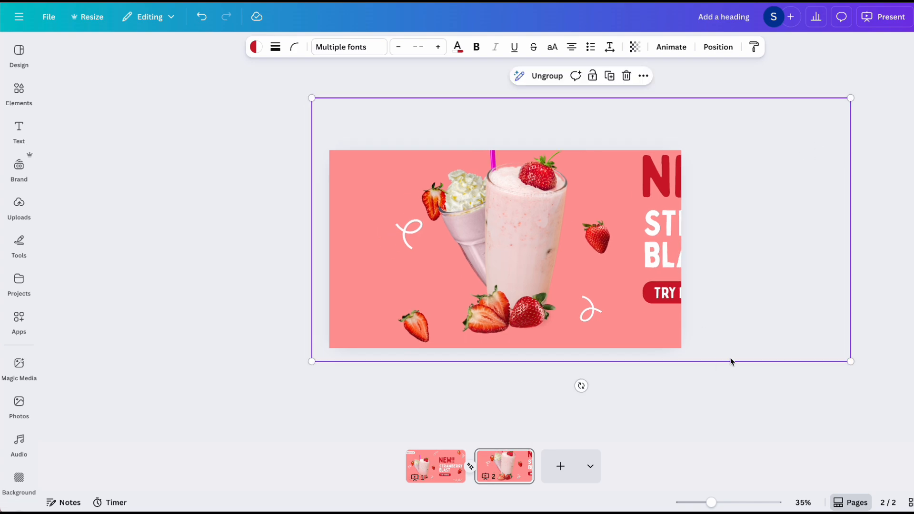
left_click(669, 420)
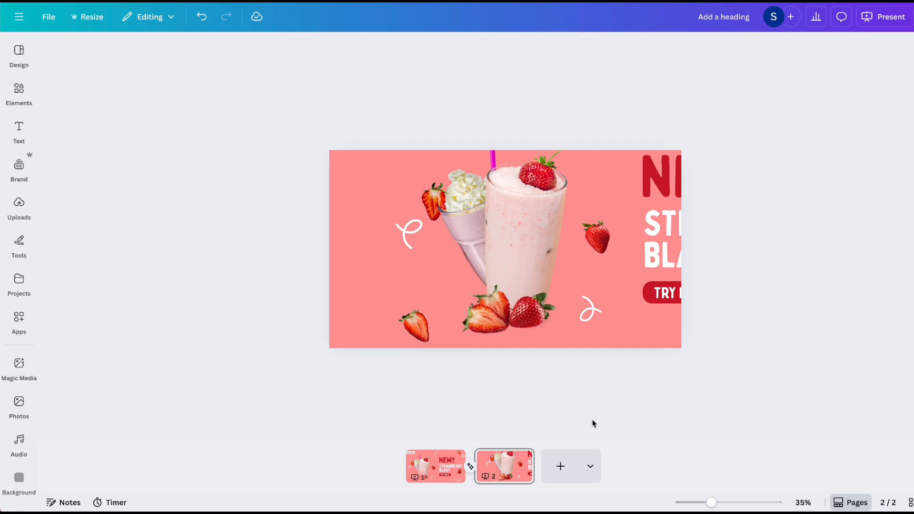
Set the Match & Move transition between pages 1 and 2 to 2.5 seconds and preview the design in full screen.
left_click(471, 465)
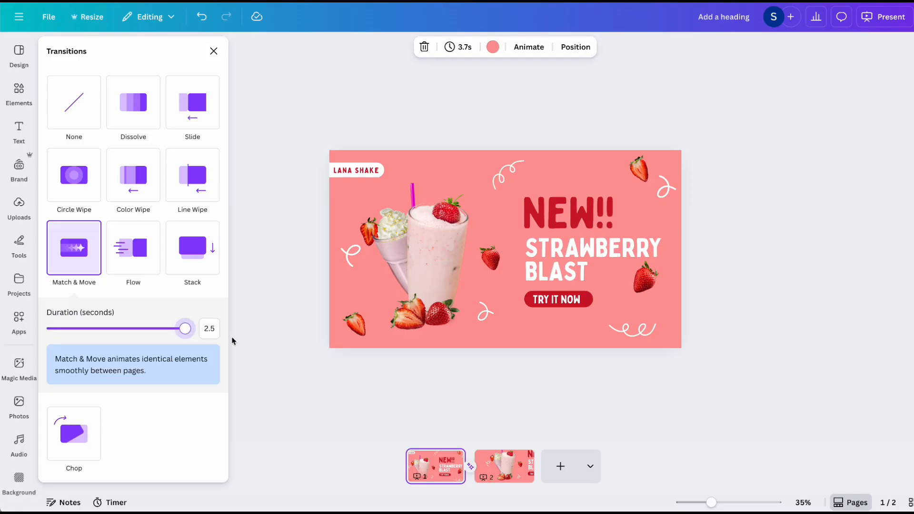
left_click(326, 436)
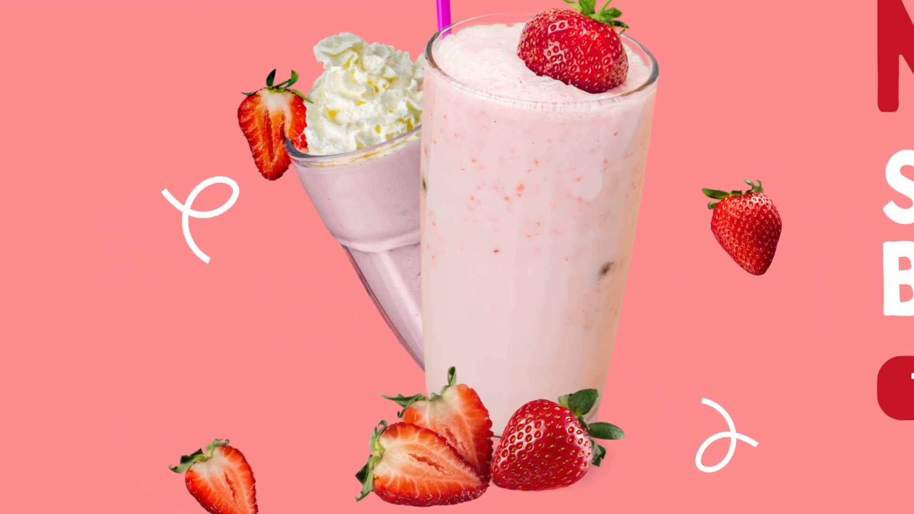
key("Escape")
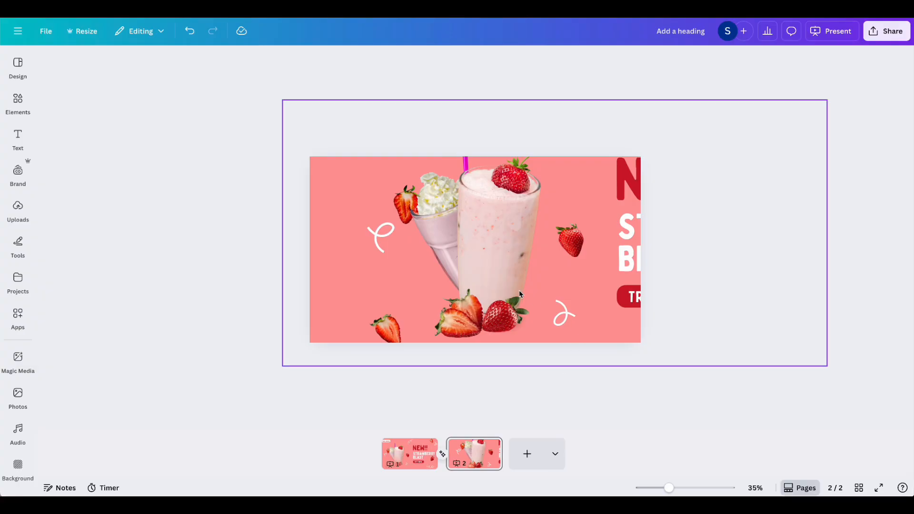
Add a third page and paste onto it a copy of page 2's grouped elements.
left_click(535, 461)
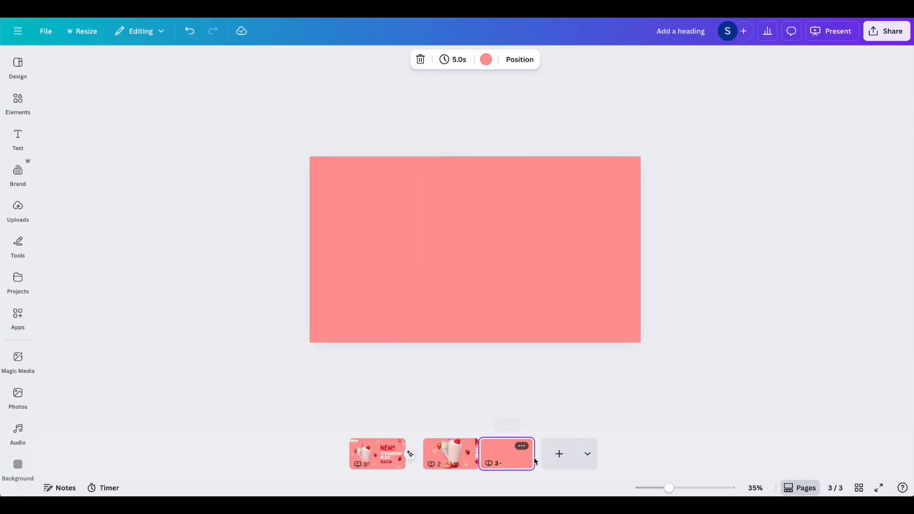
left_click(441, 454)
left_click(481, 254)
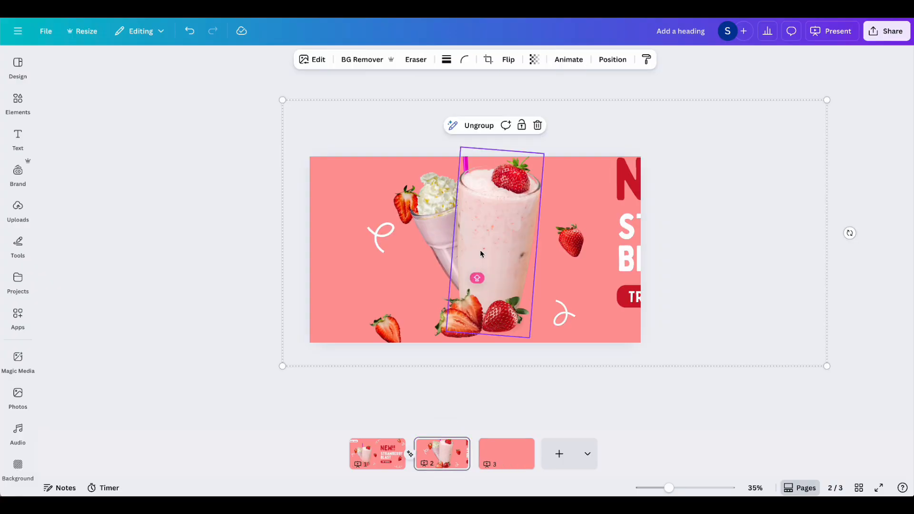
left_click(565, 269)
right_click(565, 270)
left_click(599, 231)
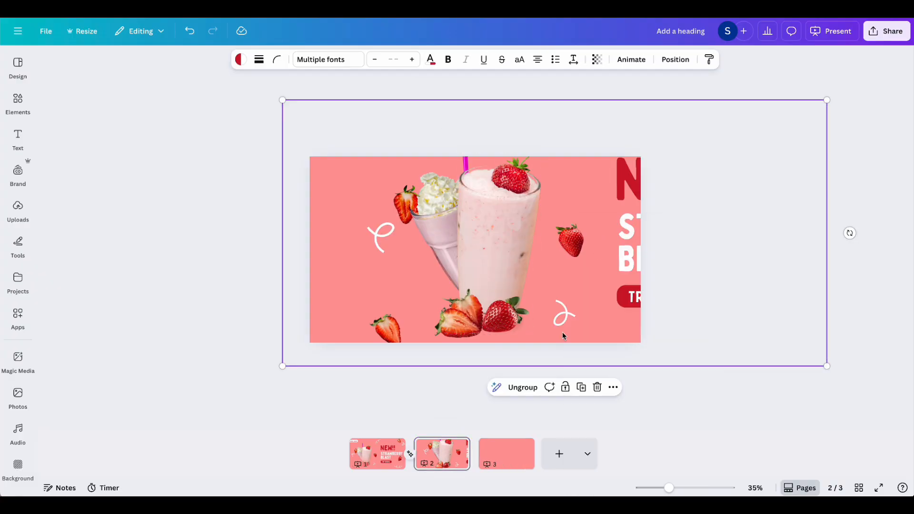
left_click(505, 453)
right_click(518, 240)
left_click(542, 292)
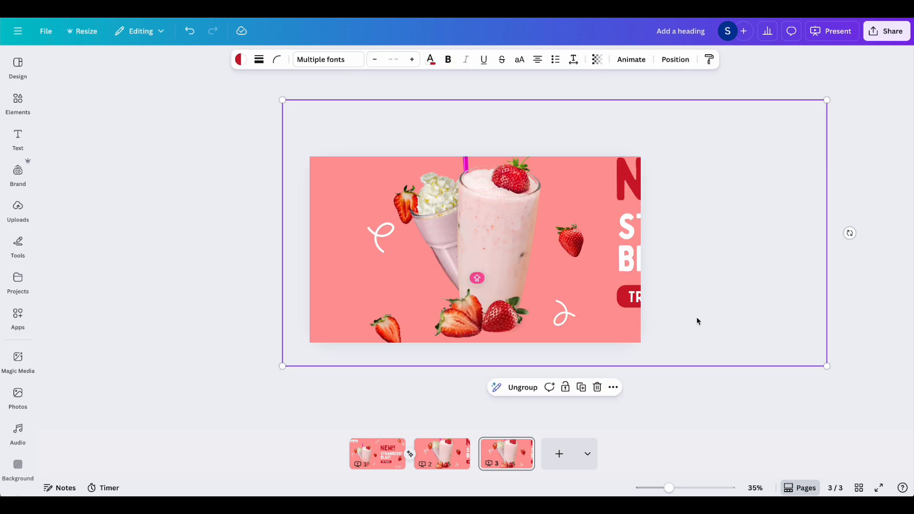
Shrink the group on page 3 and shift it so the complete banner layout, including the logo and heading, fits the page.
left_click_drag(829, 367, 628, 298)
left_click_drag(589, 215, 572, 267)
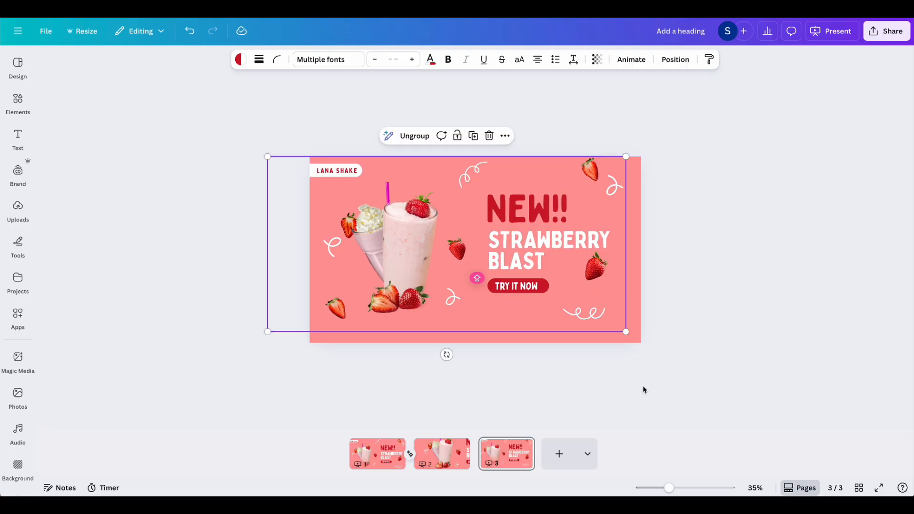
mouse_move(626, 331)
left_mouse_down()
mouse_move(645, 343)
mouse_move(630, 319)
left_mouse_up()
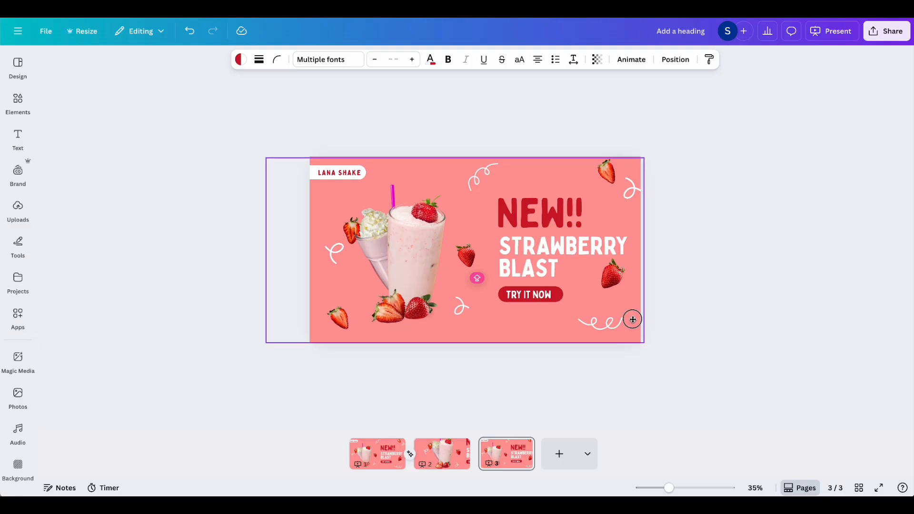
left_click(790, 276)
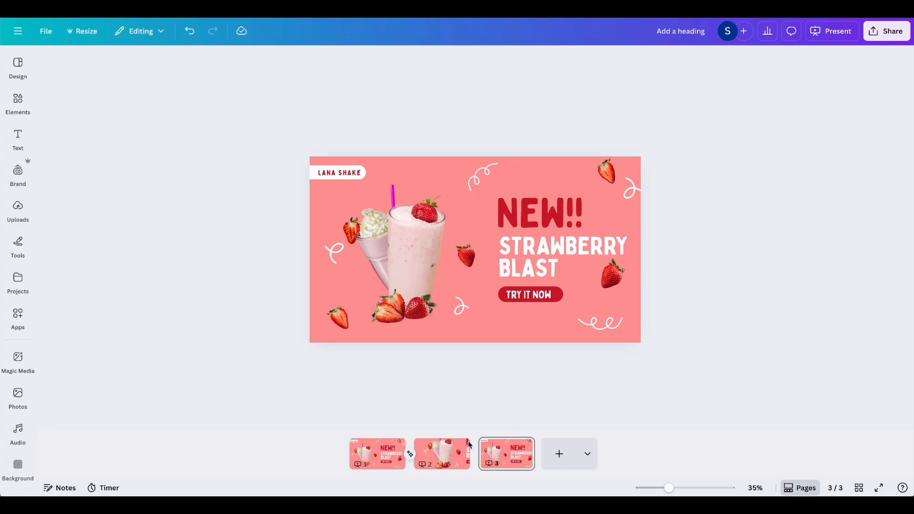
Set the Match & Move transition between pages 2 and 3 with a duration of 2.5 seconds.
left_click(474, 461)
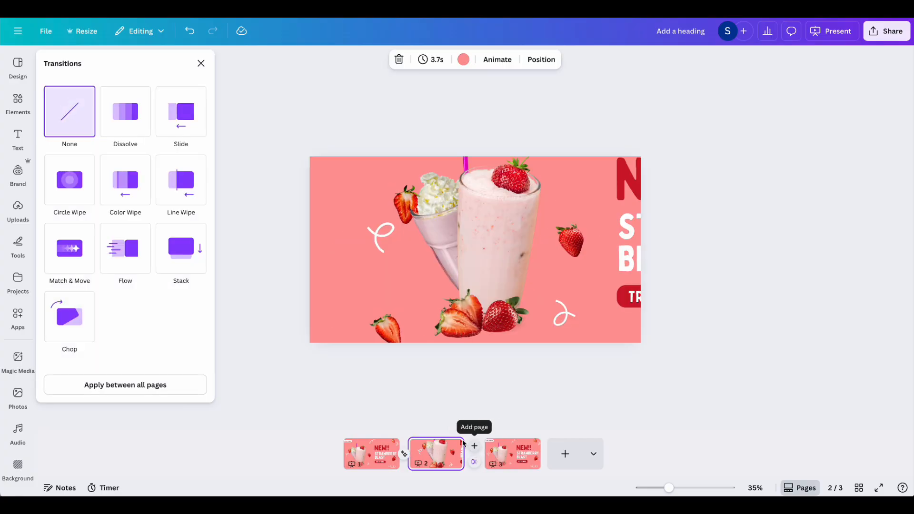
left_click(71, 261)
left_click_drag(69, 318, 183, 317)
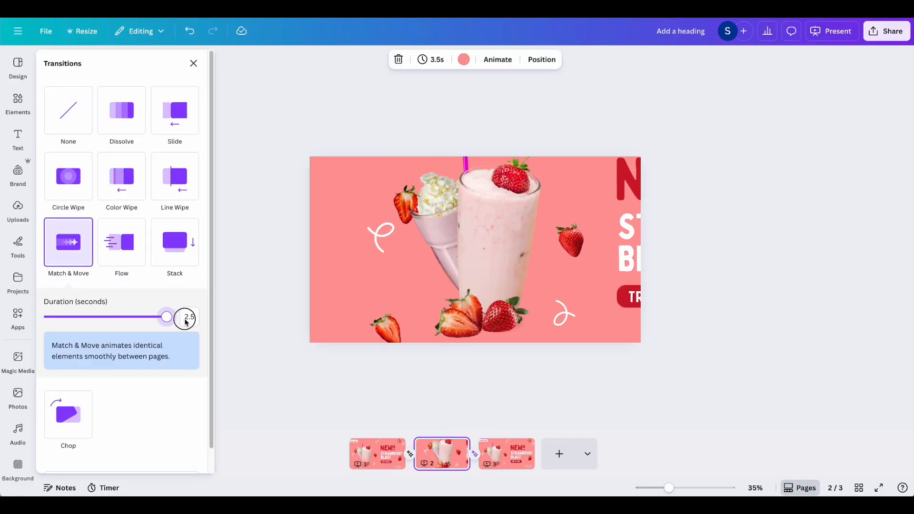
left_click(484, 399)
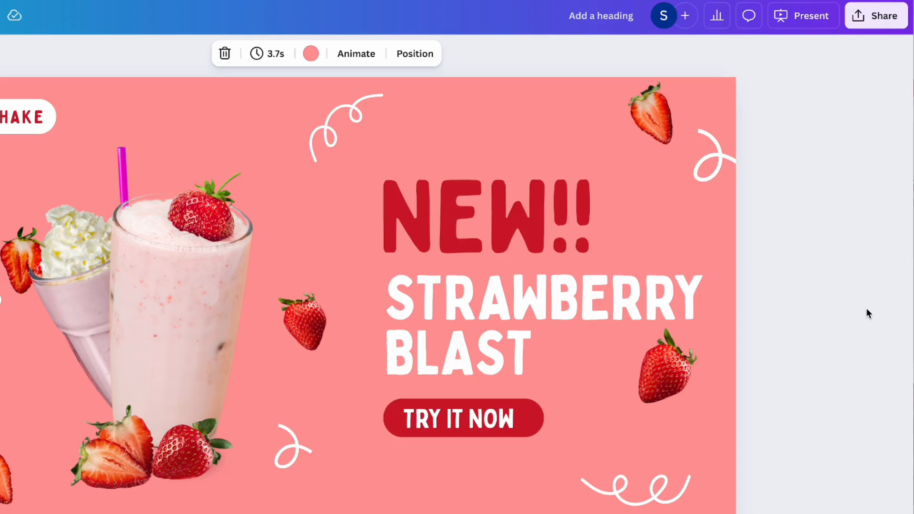
Download the design as an MP4 Video containing all pages (1–3).
left_click(875, 19)
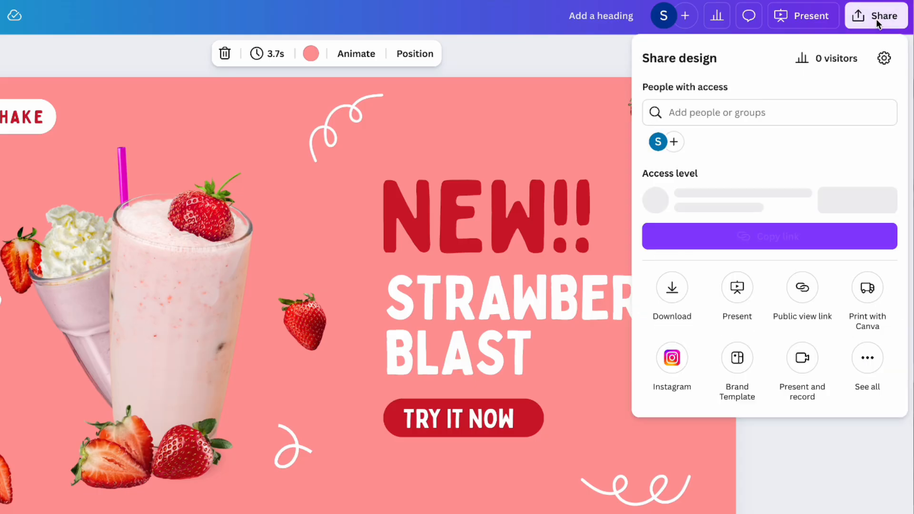
left_click(675, 281)
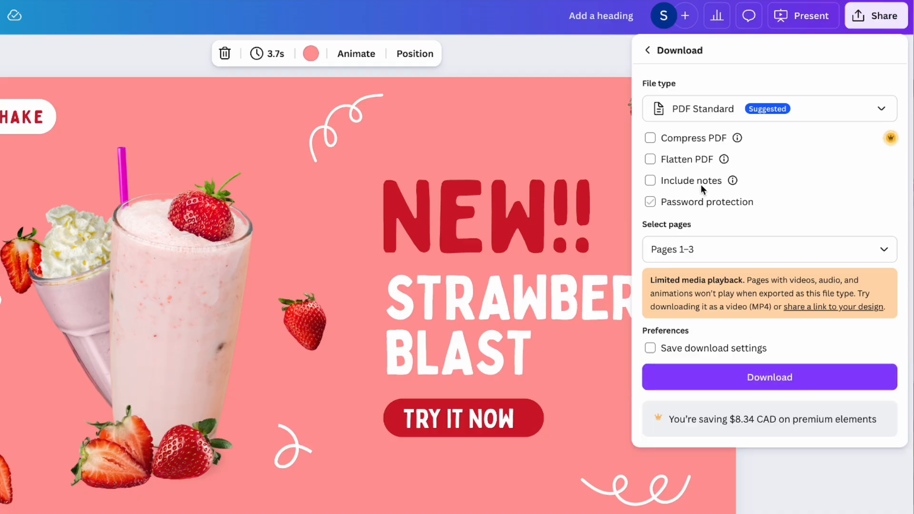
left_click(684, 108)
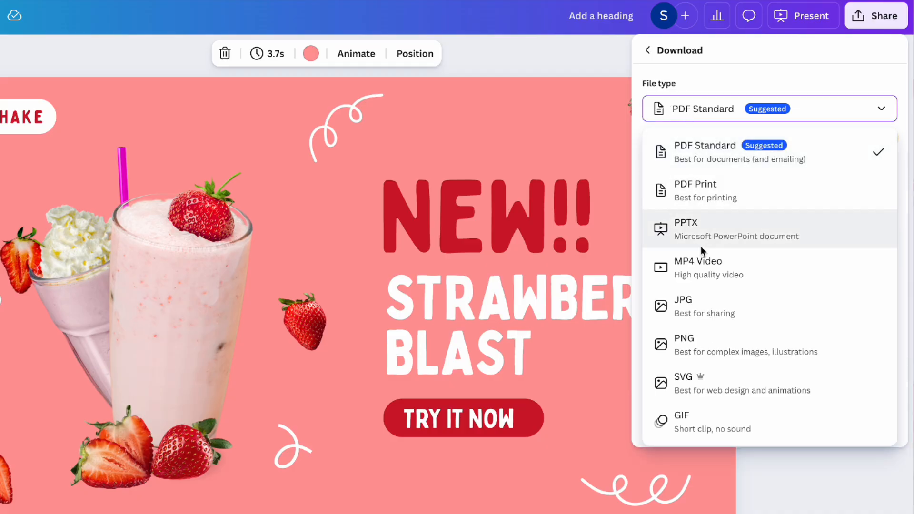
left_click(652, 268)
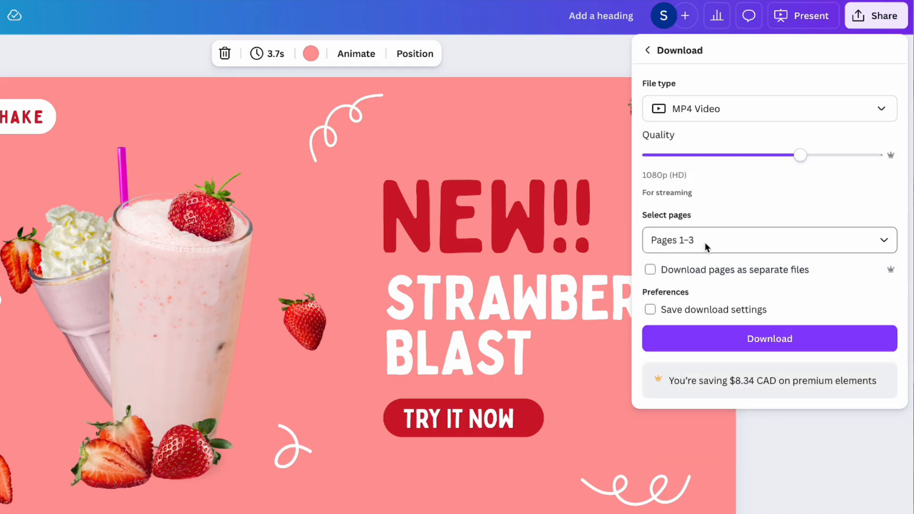
left_click(705, 242)
left_click(661, 279)
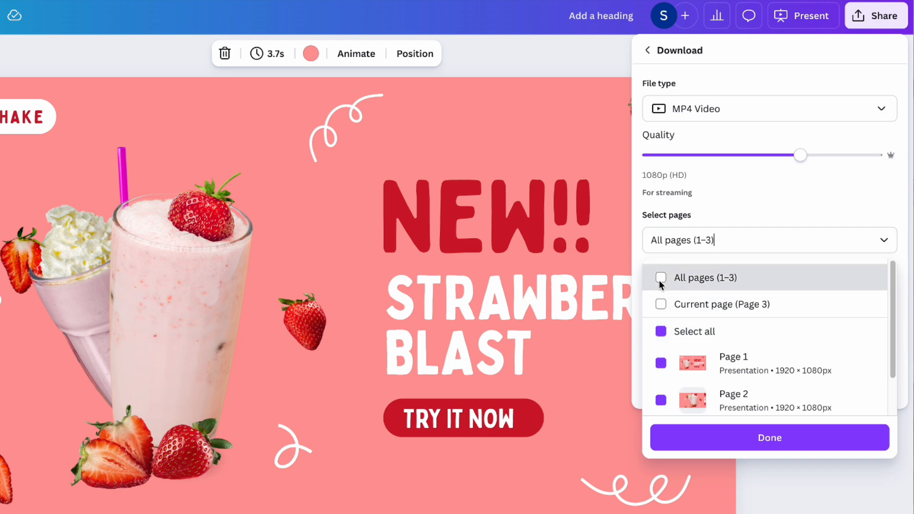
left_click(746, 444)
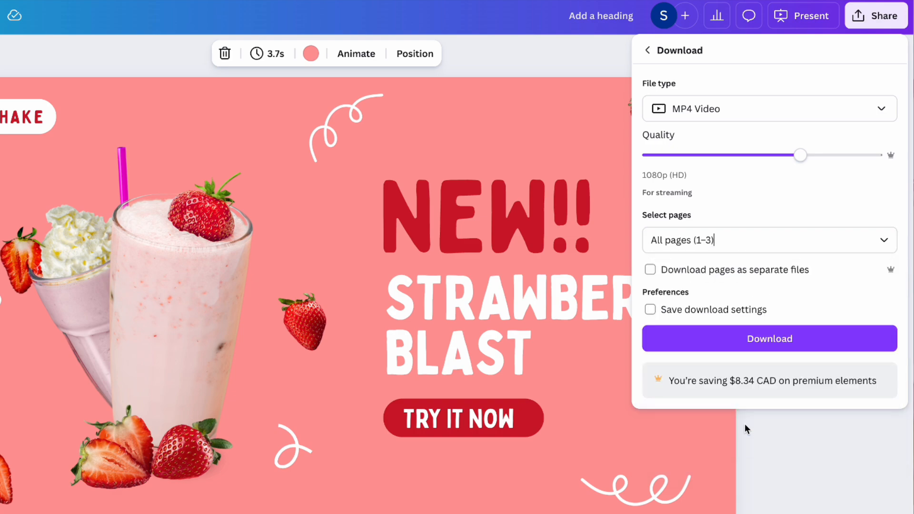
left_click(755, 341)
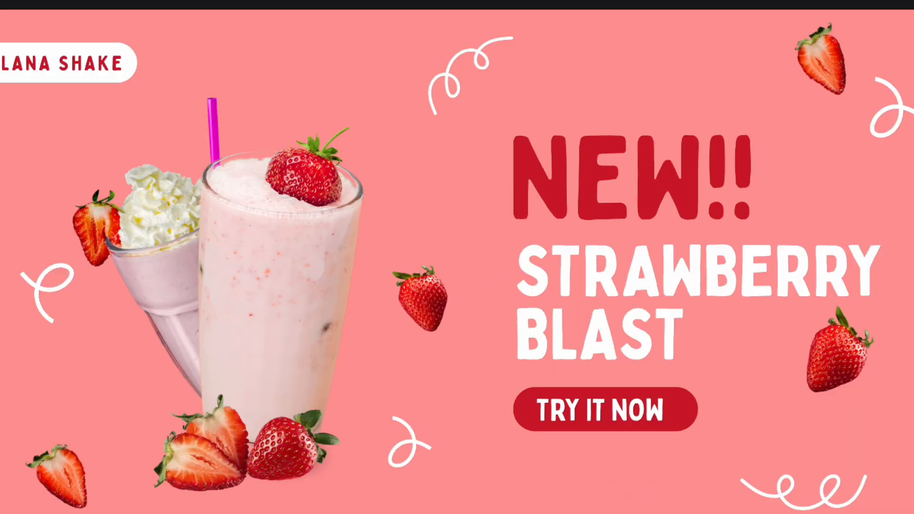